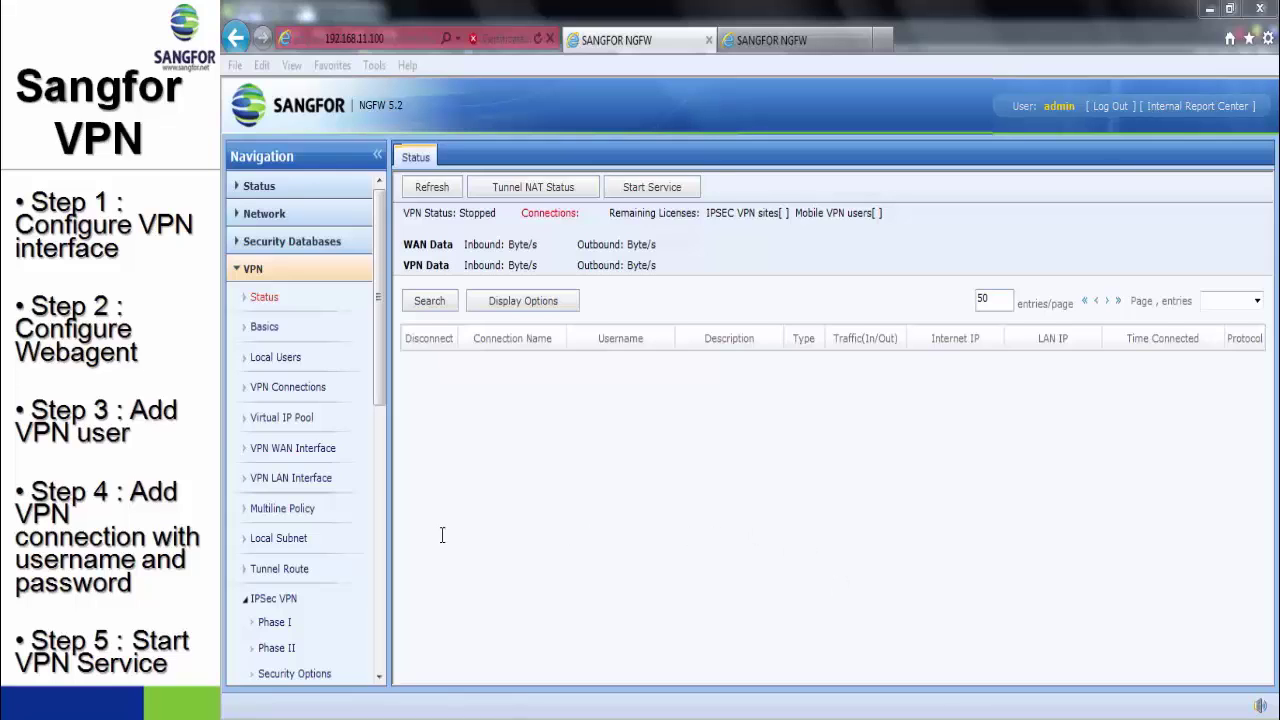
- Run 'ping 192.168.12.52' in a Command Prompt window and see it time out
key("super")
key("Escape")
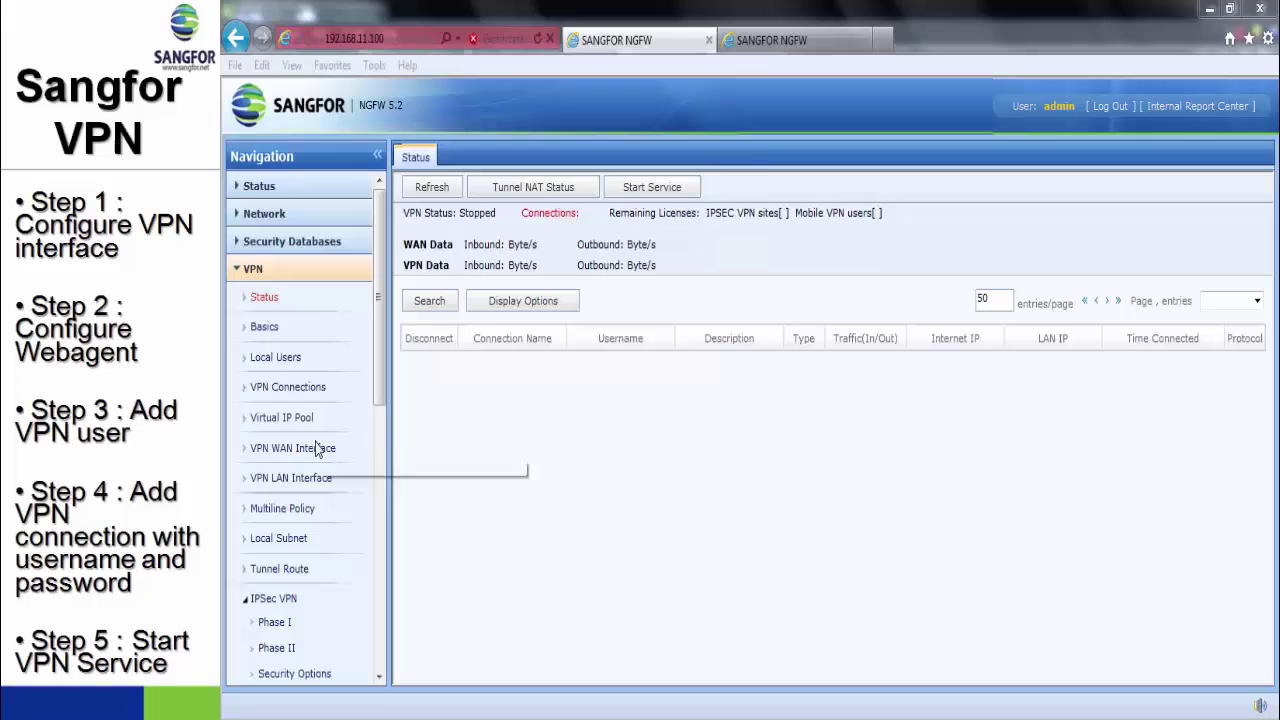
type("p")
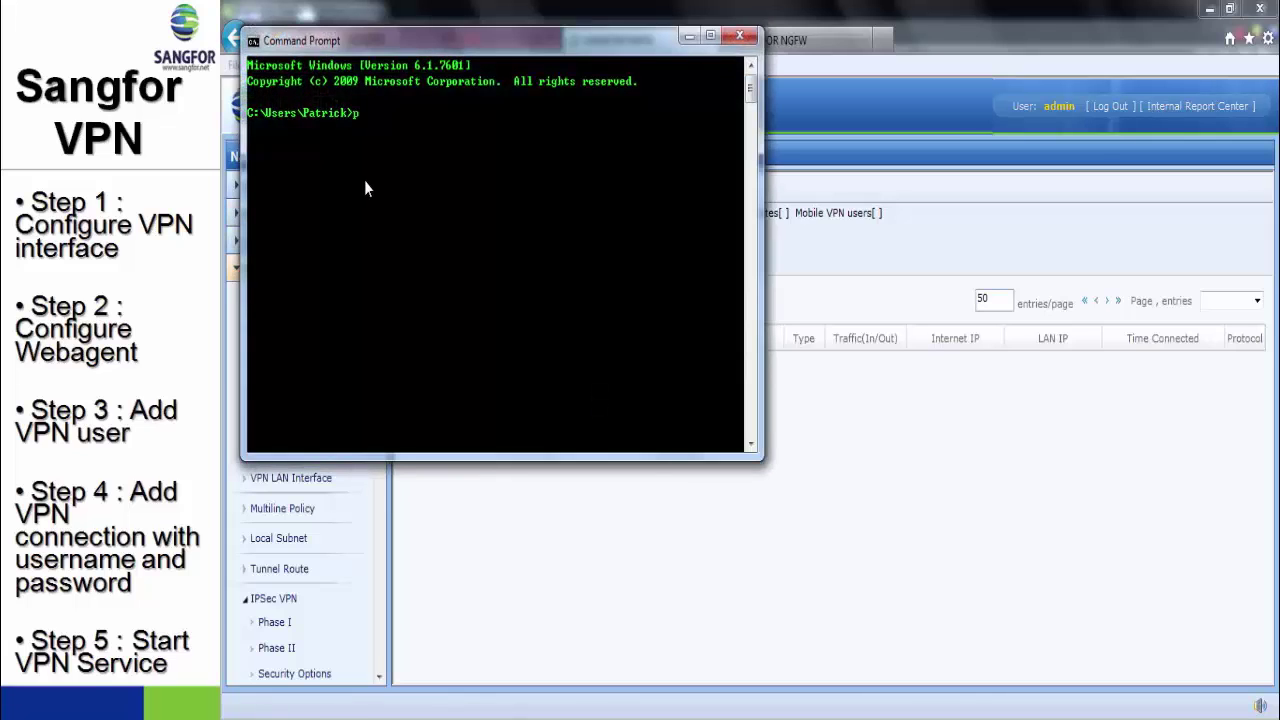
type("ing 192.168.12.52")
key("Return")
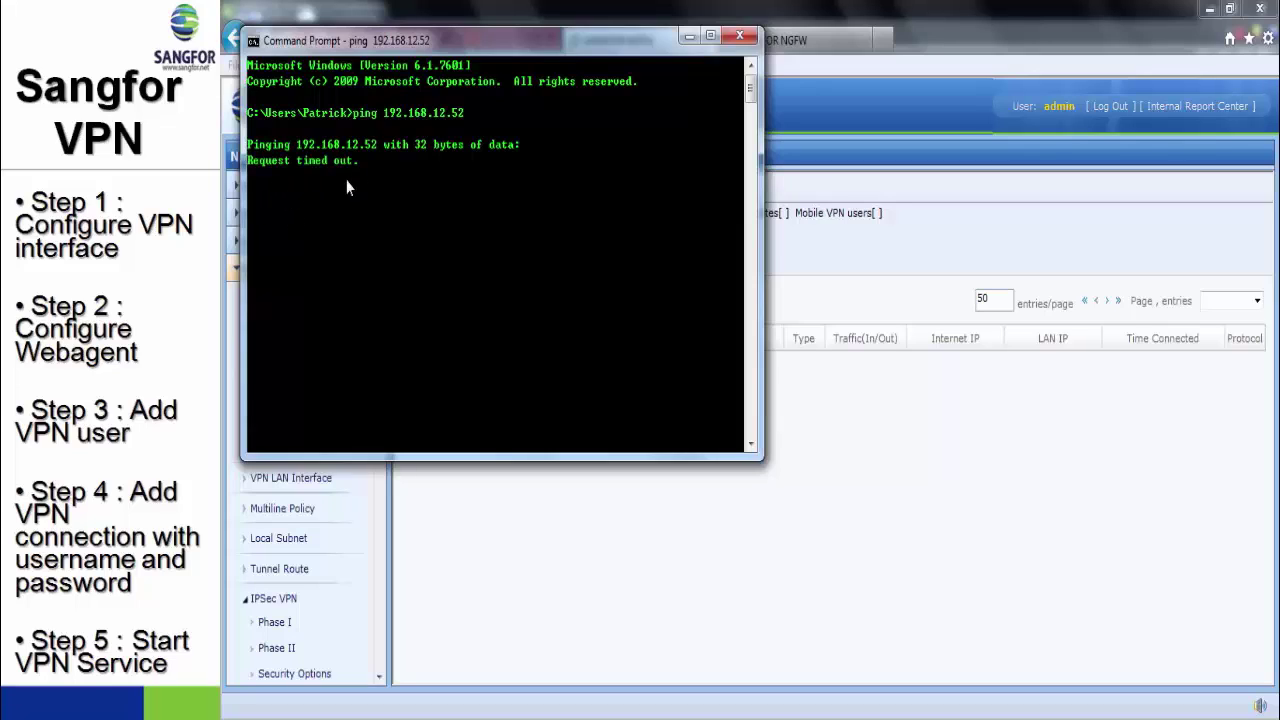
- Add eth2 as a VPN WAN line with gateway 192.168.10.200, then save, apply and restart
left_click(898, 533)
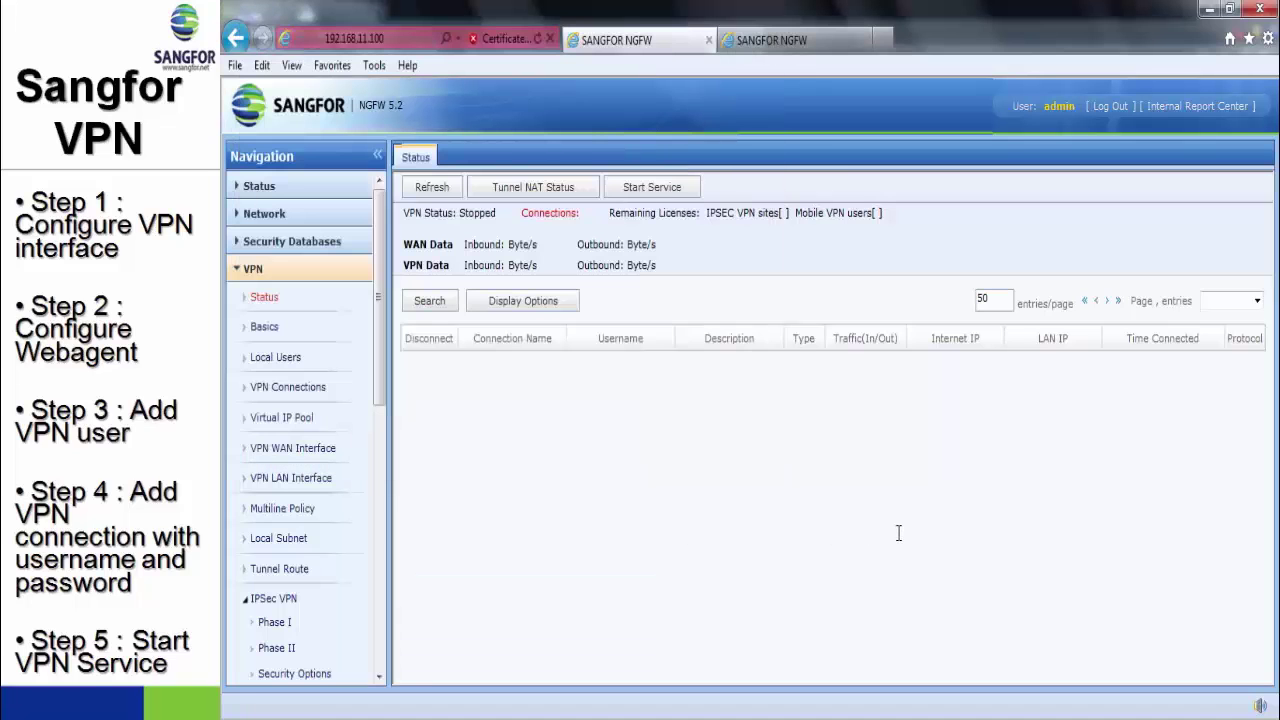
left_click(319, 452)
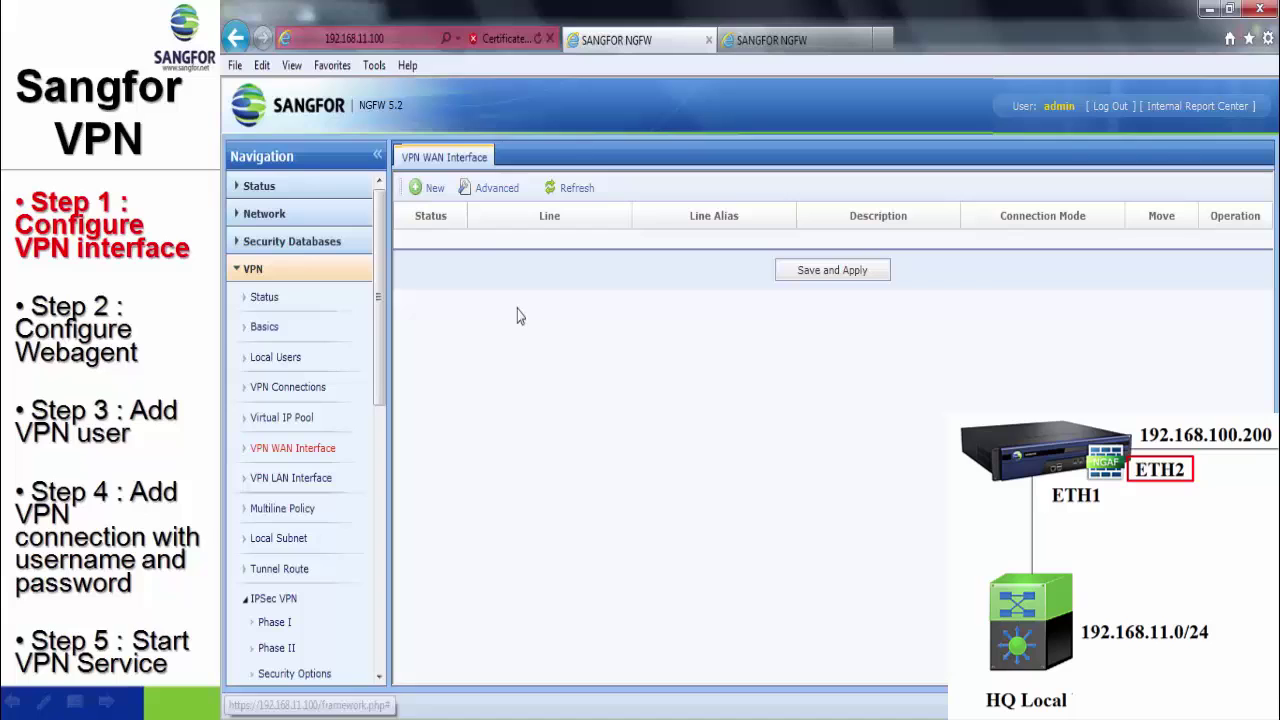
left_click(432, 188)
left_click(755, 258)
left_click(756, 275)
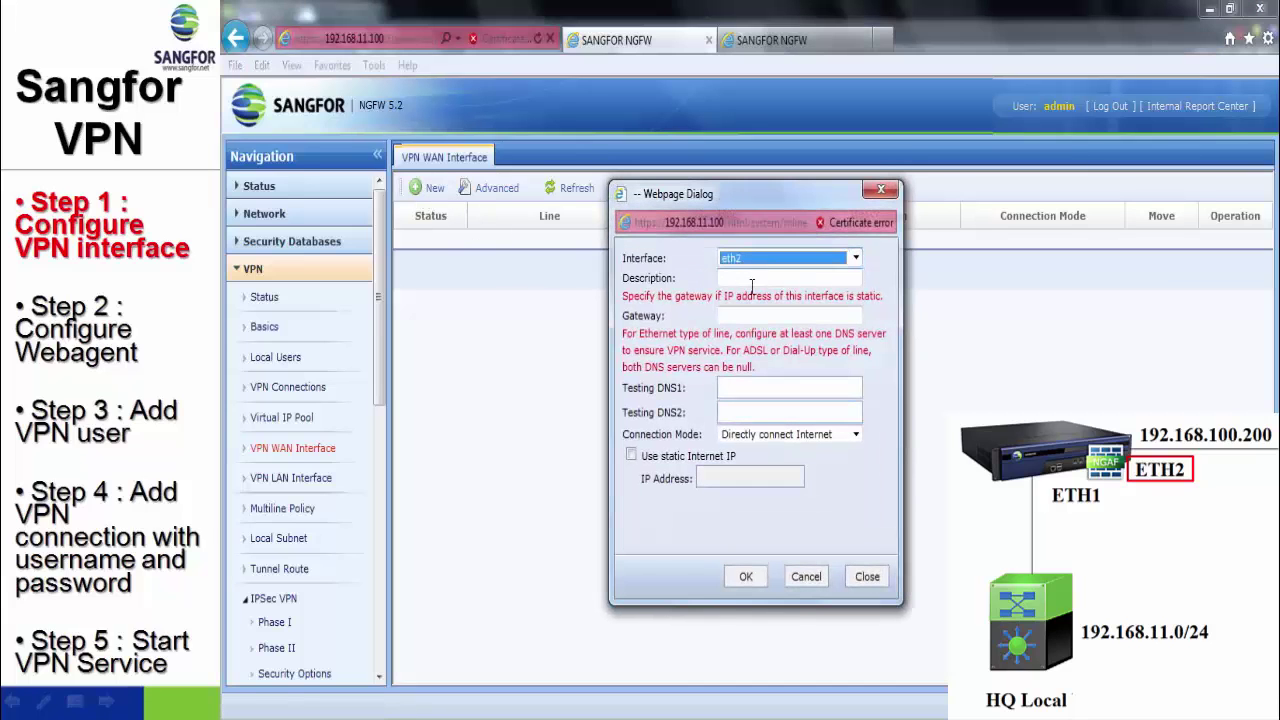
type("192.168.1")
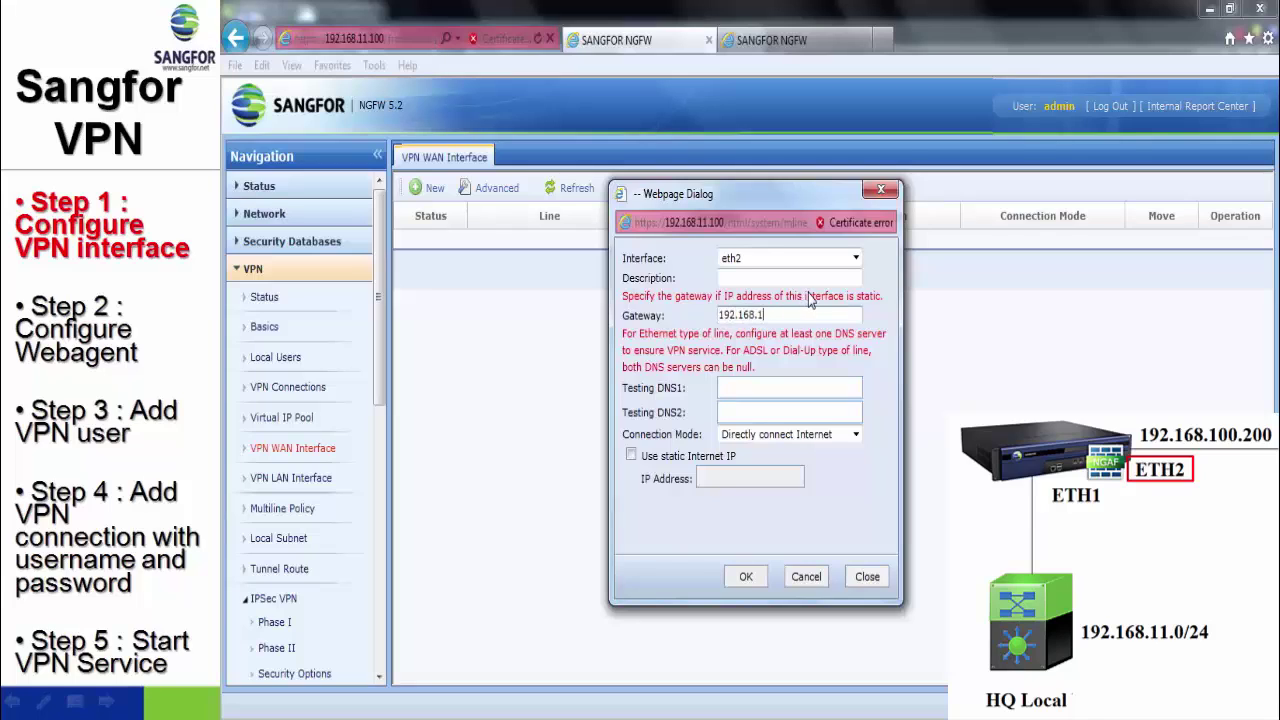
type("0.200")
left_click(744, 576)
left_click(824, 293)
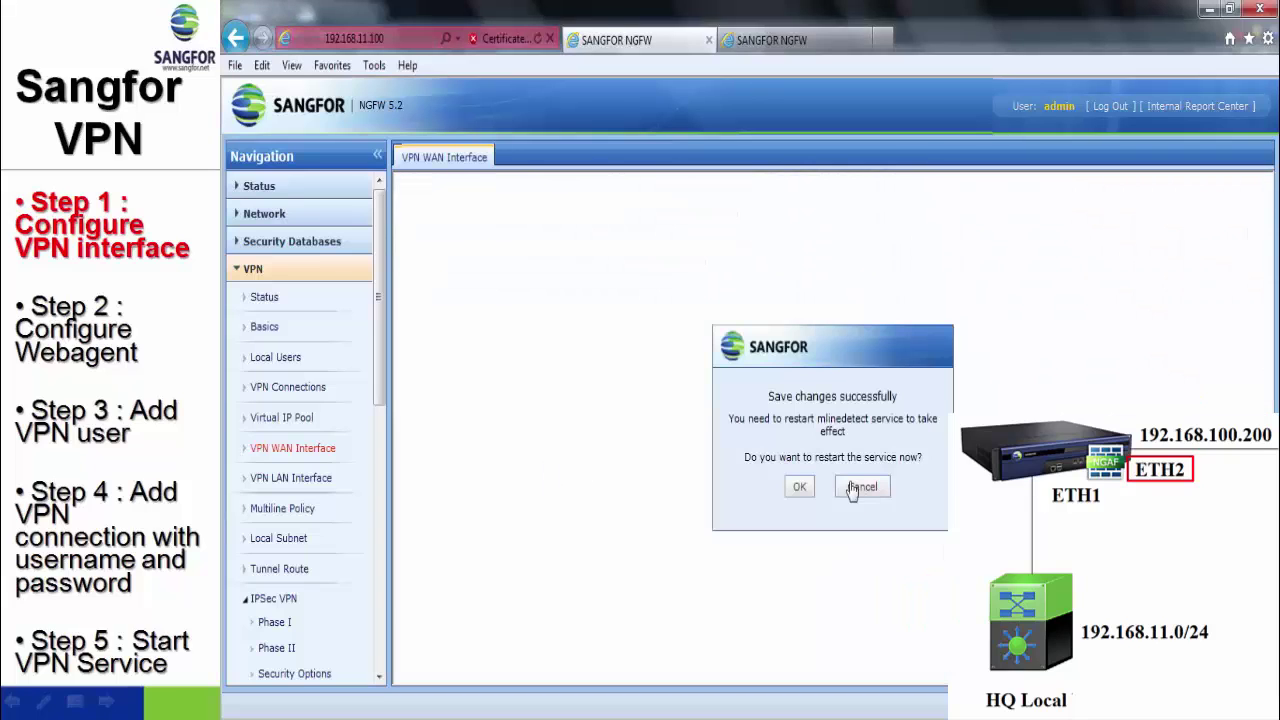
left_click(800, 486)
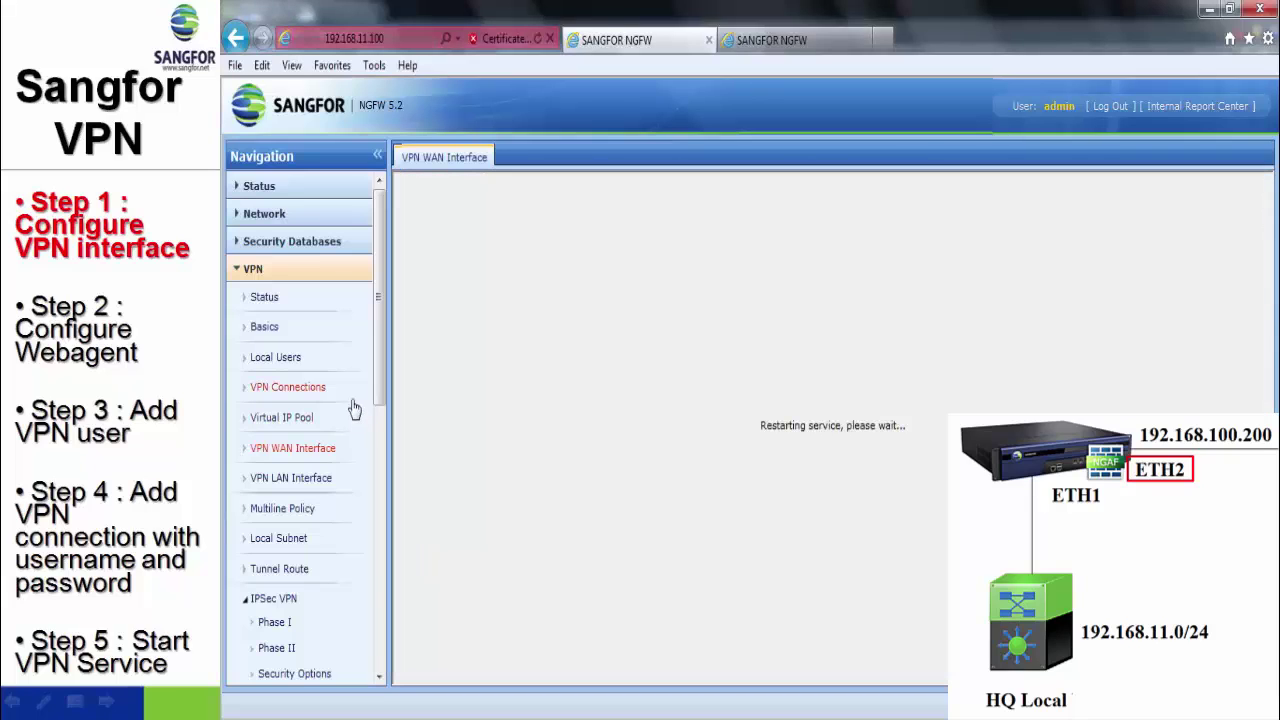
- Add eth1 as the VPN LAN interface, then save, apply and restart the service
left_click(320, 479)
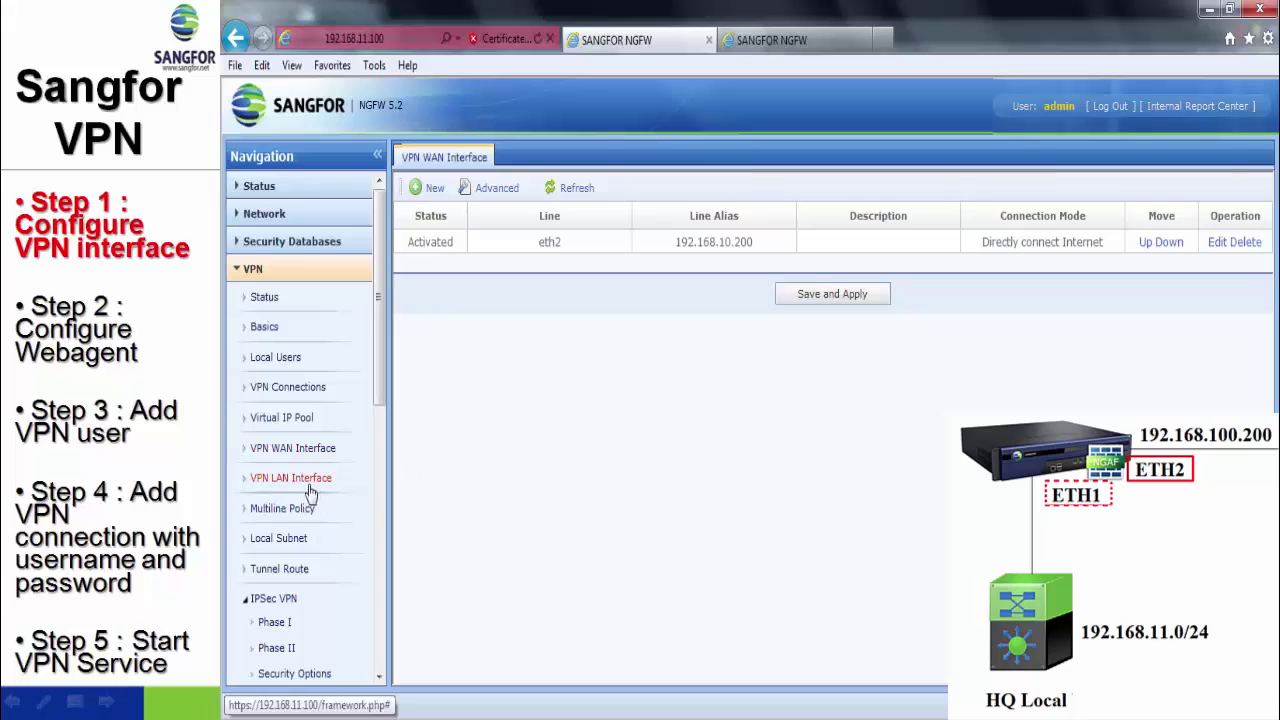
left_click(422, 258)
left_click(707, 362)
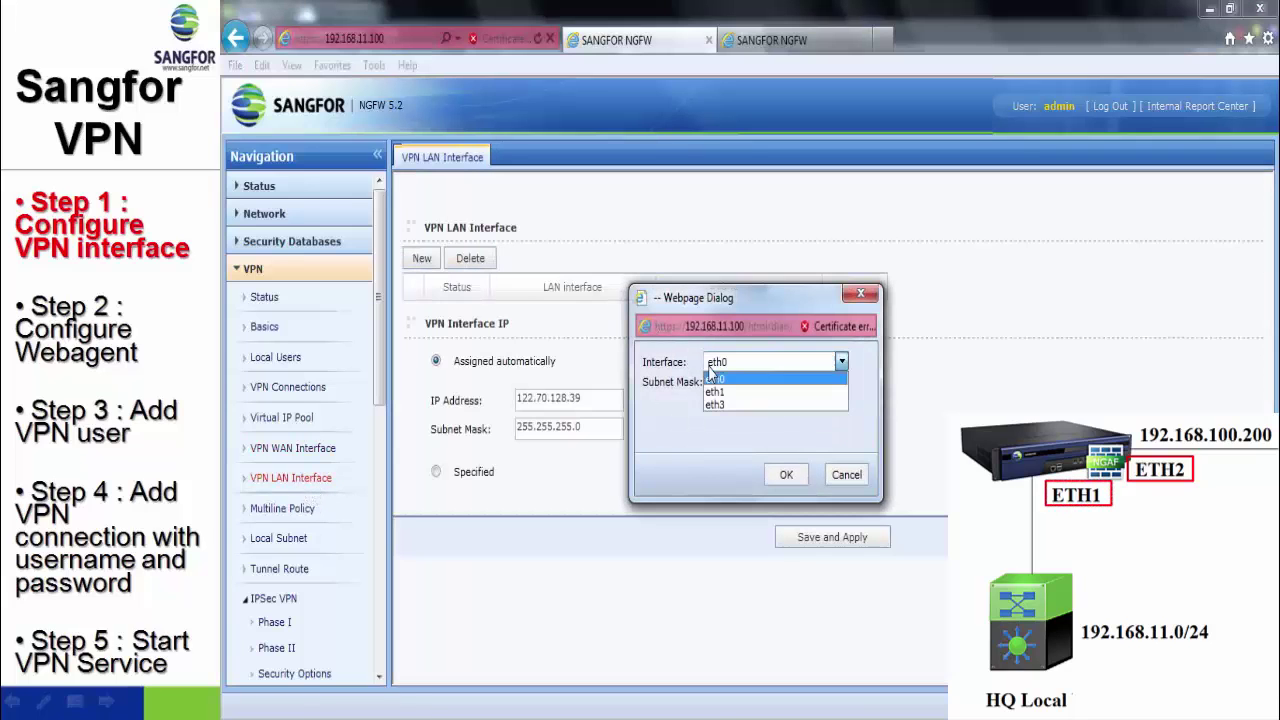
left_click(720, 391)
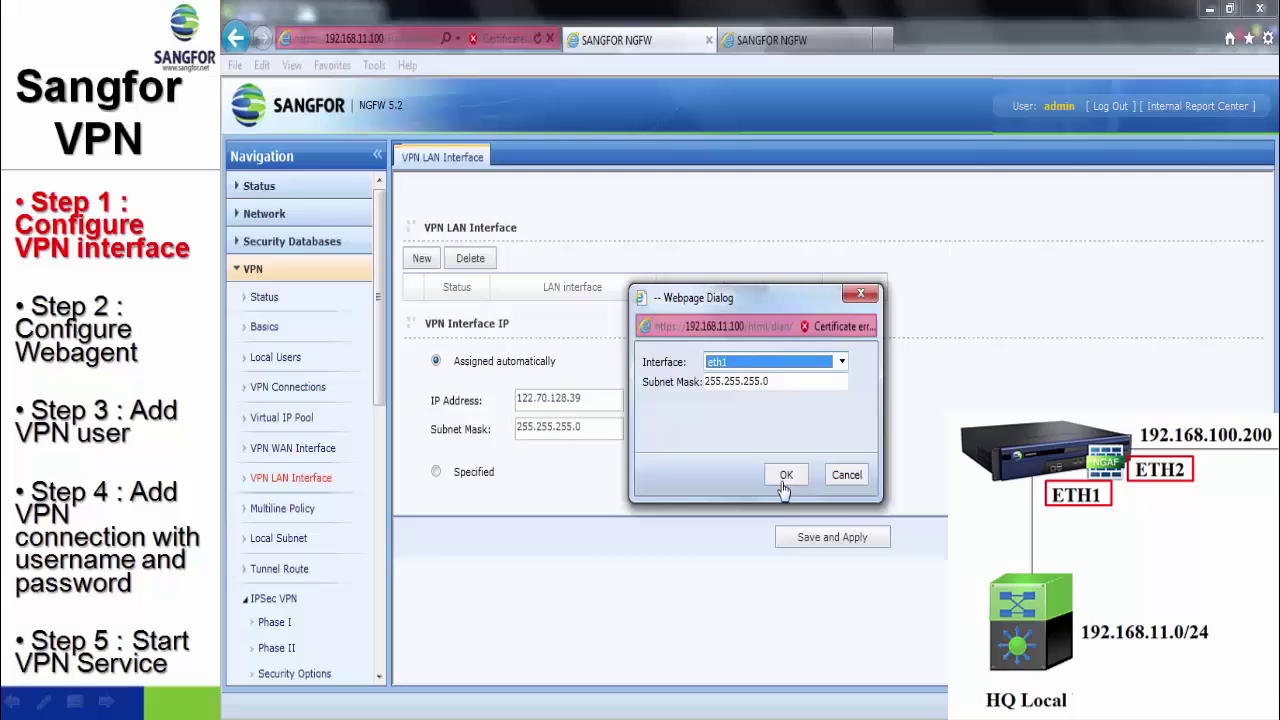
left_click(786, 476)
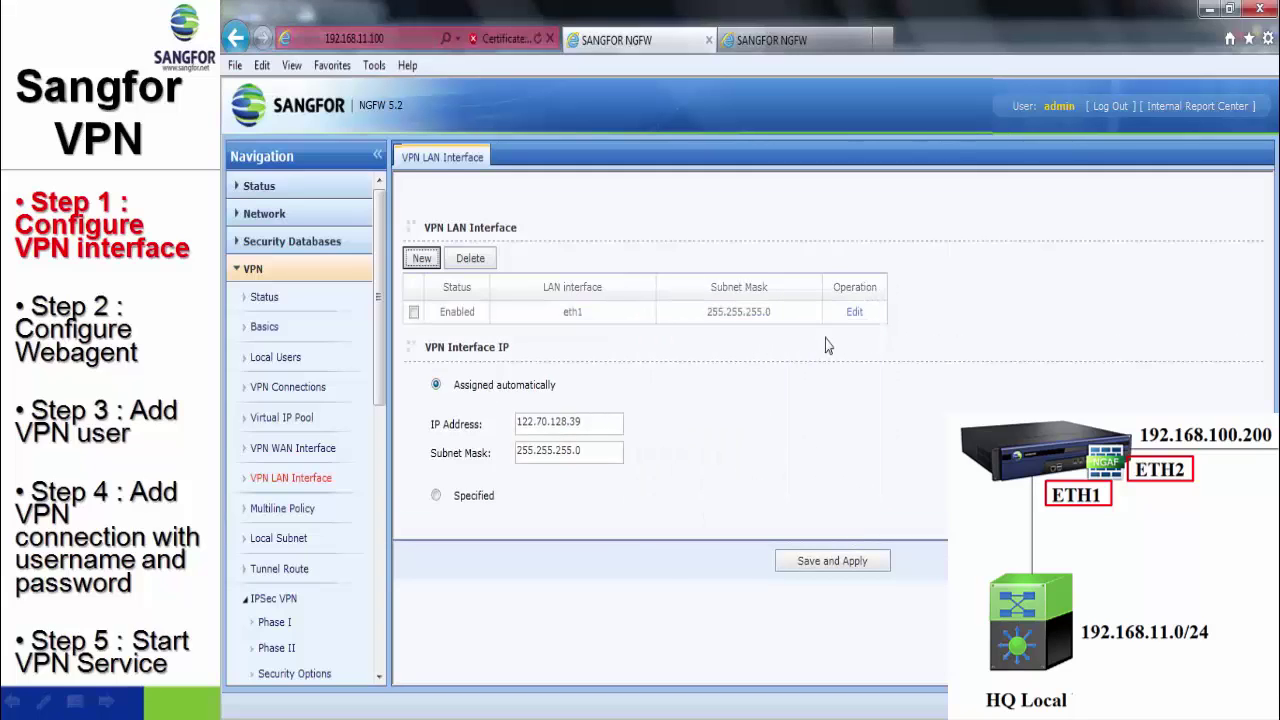
left_click(815, 563)
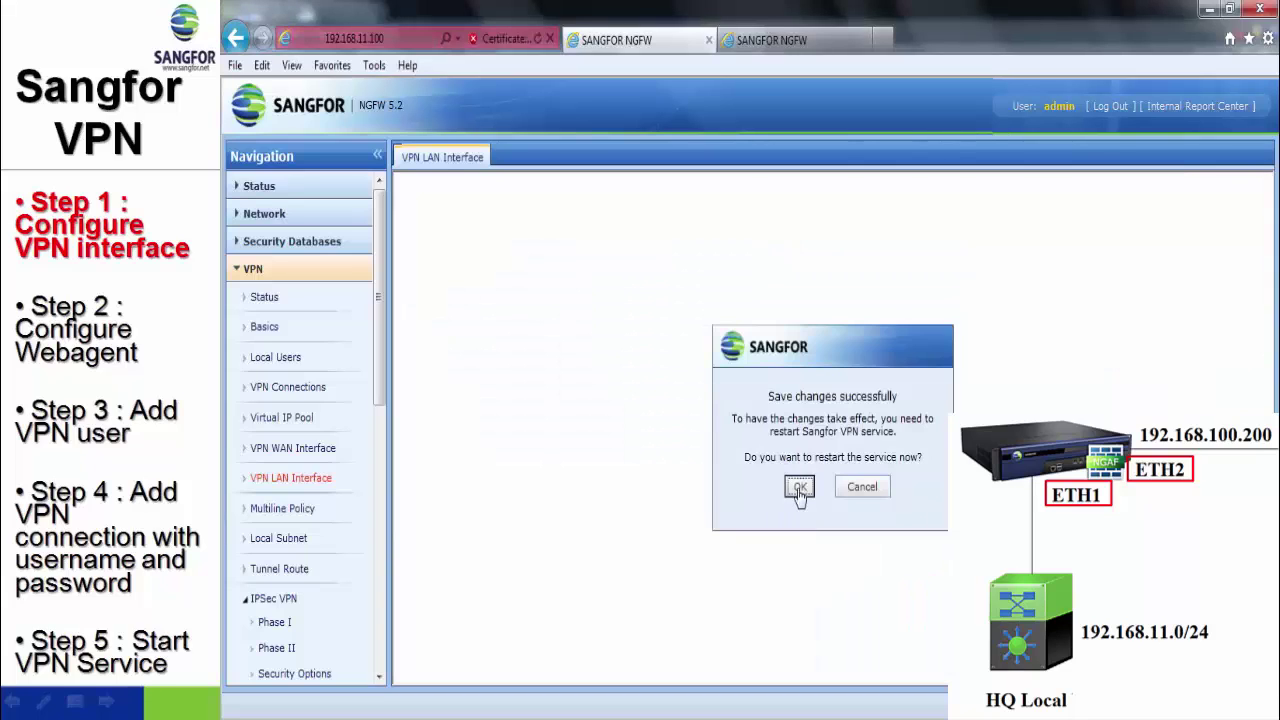
left_click(797, 488)
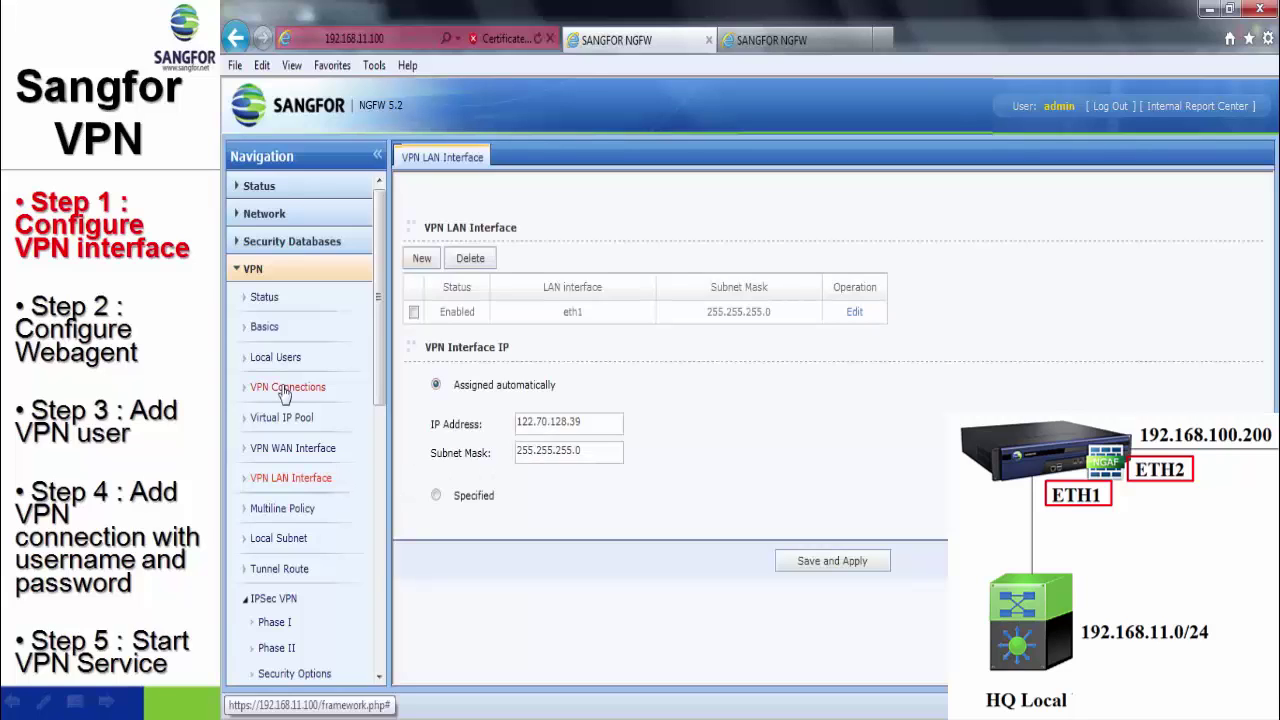
- Change the Primary WebAgent address to 192.168.10.200 and set a new shared key
left_click(270, 335)
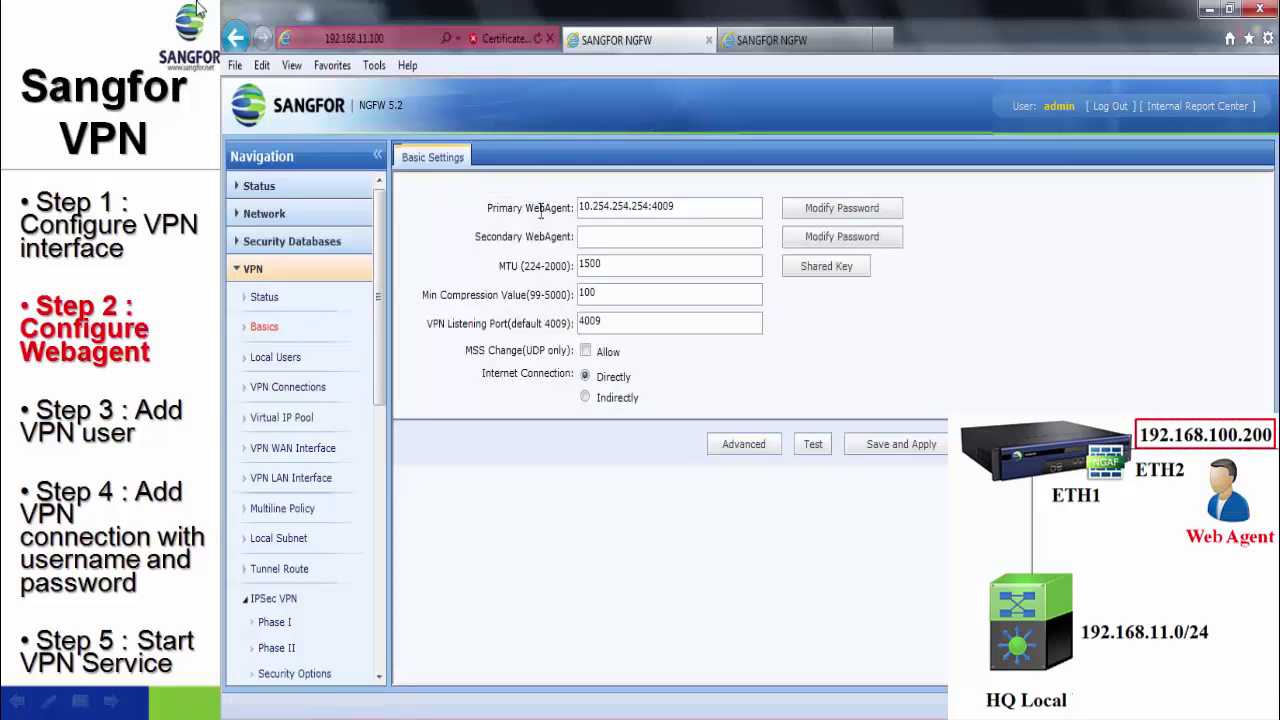
left_click_drag(649, 207, 530, 204)
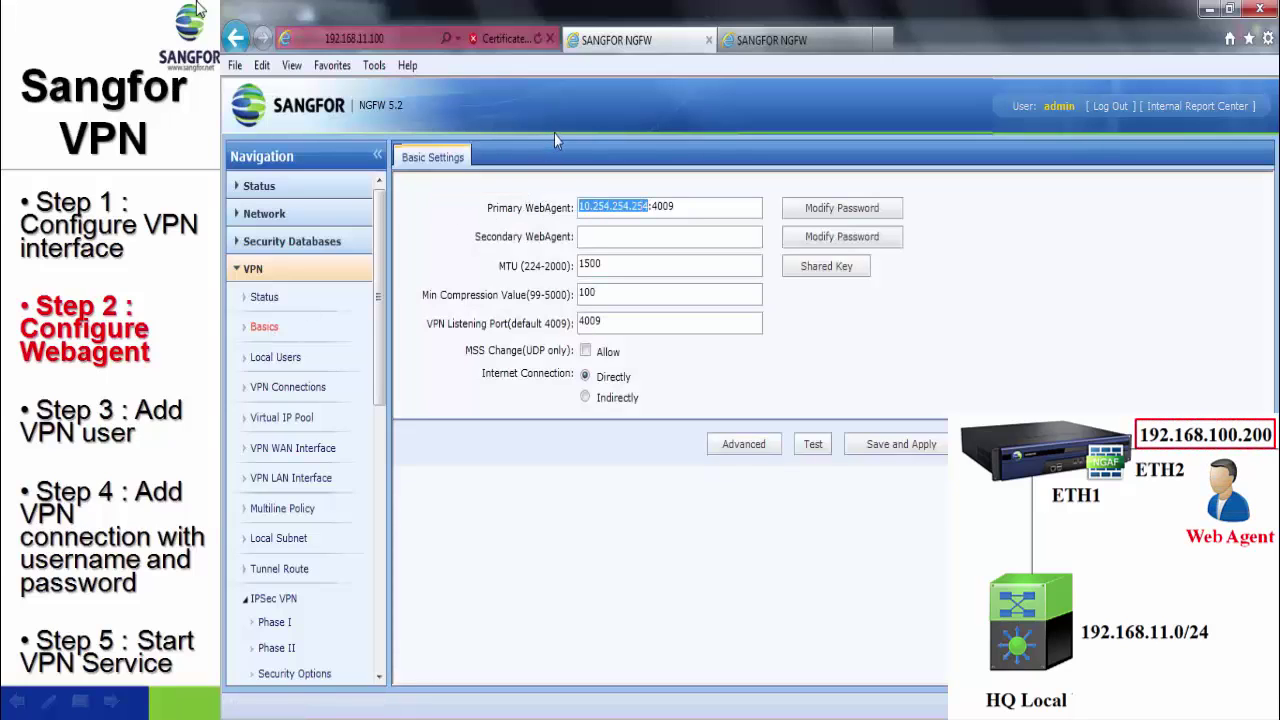
type("192.168.")
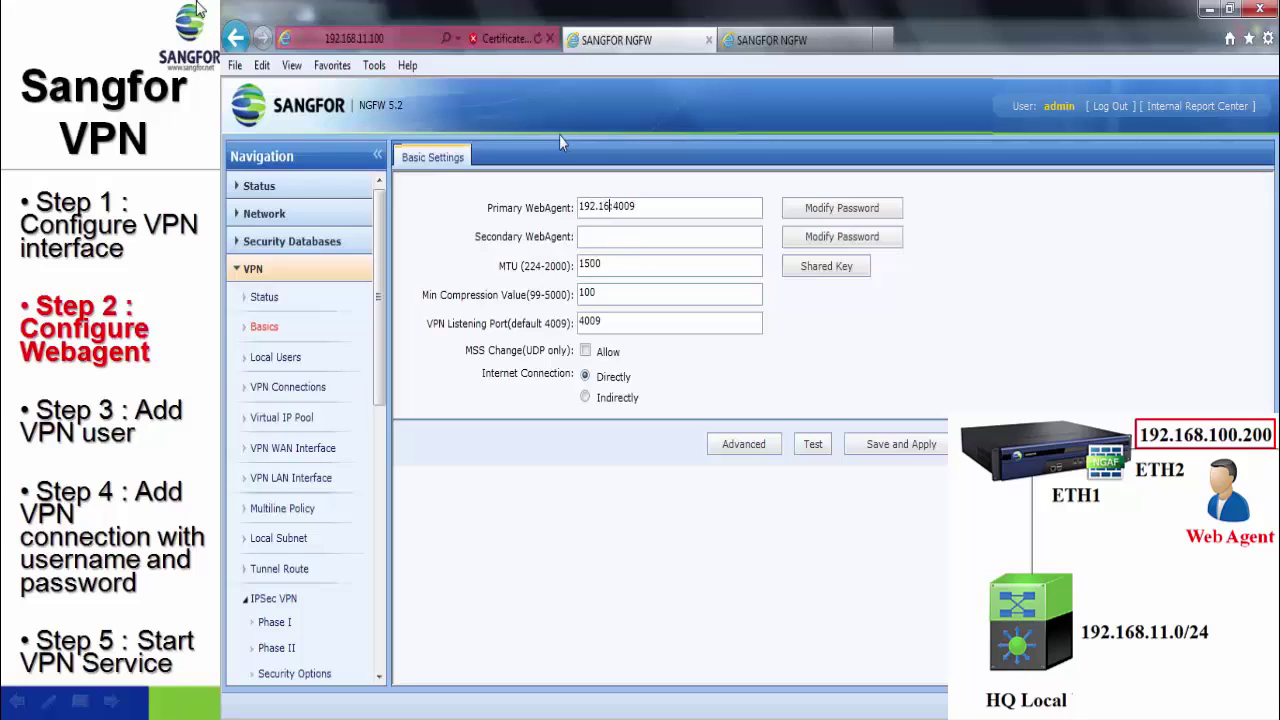
type("10.200")
left_click(820, 266)
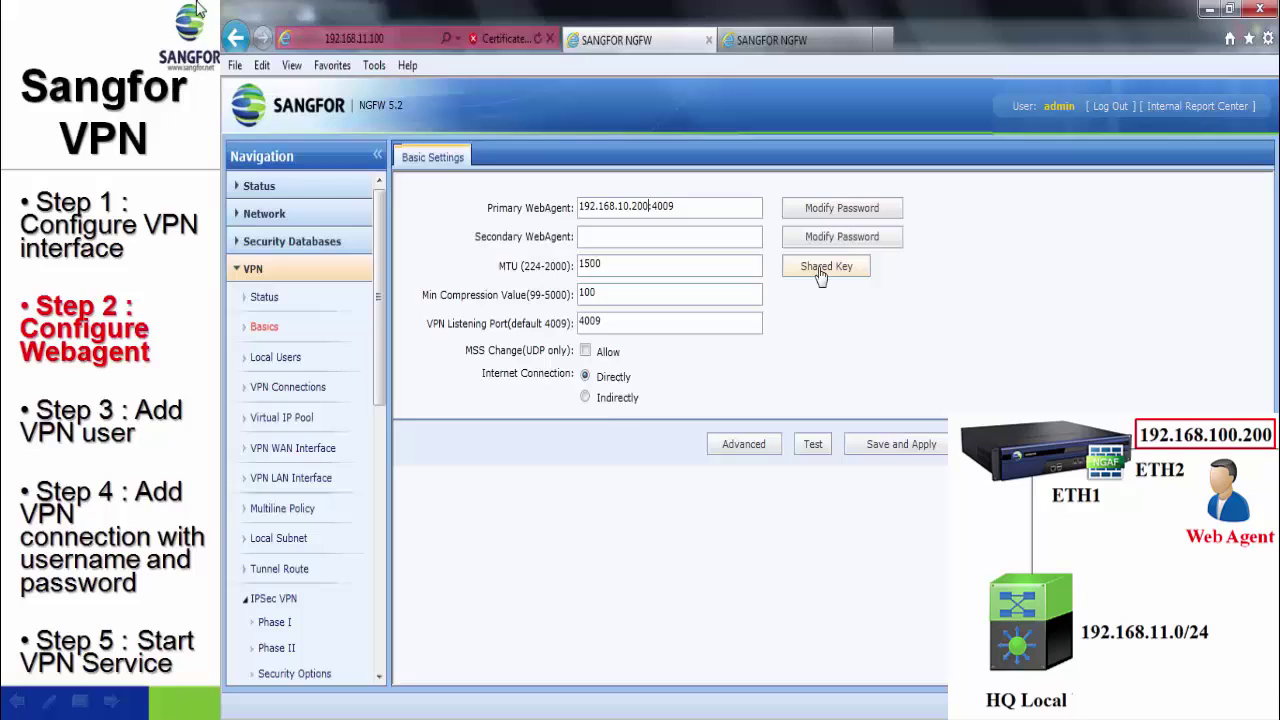
left_click(740, 354)
type("123")
left_click(758, 388)
type("123")
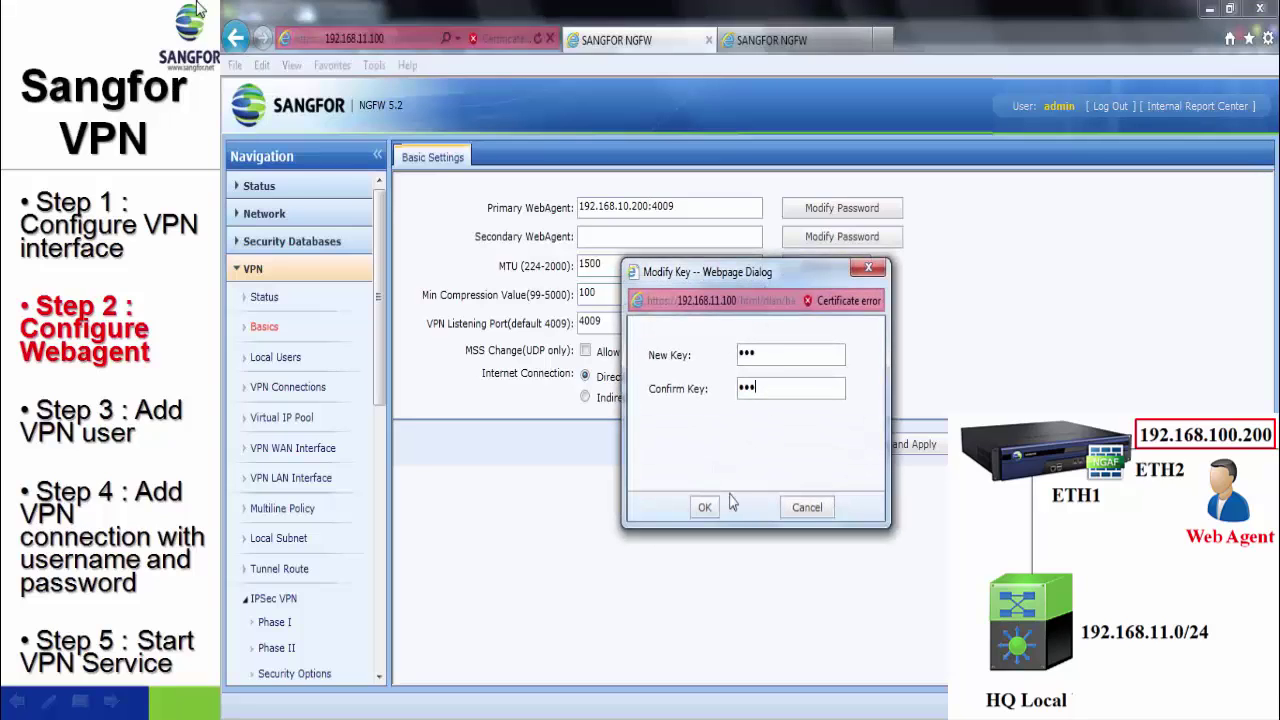
left_click(705, 509)
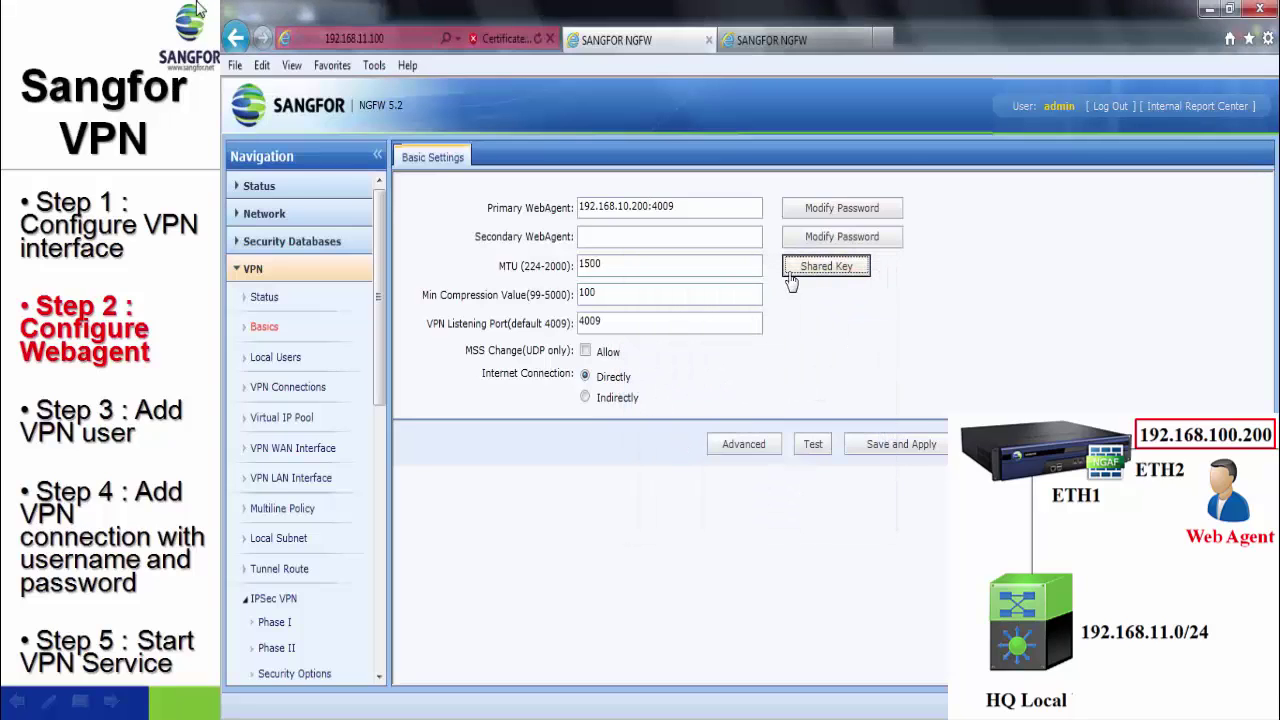
- Test the WebAgent, then save, apply and restart the VPN service
left_click(813, 444)
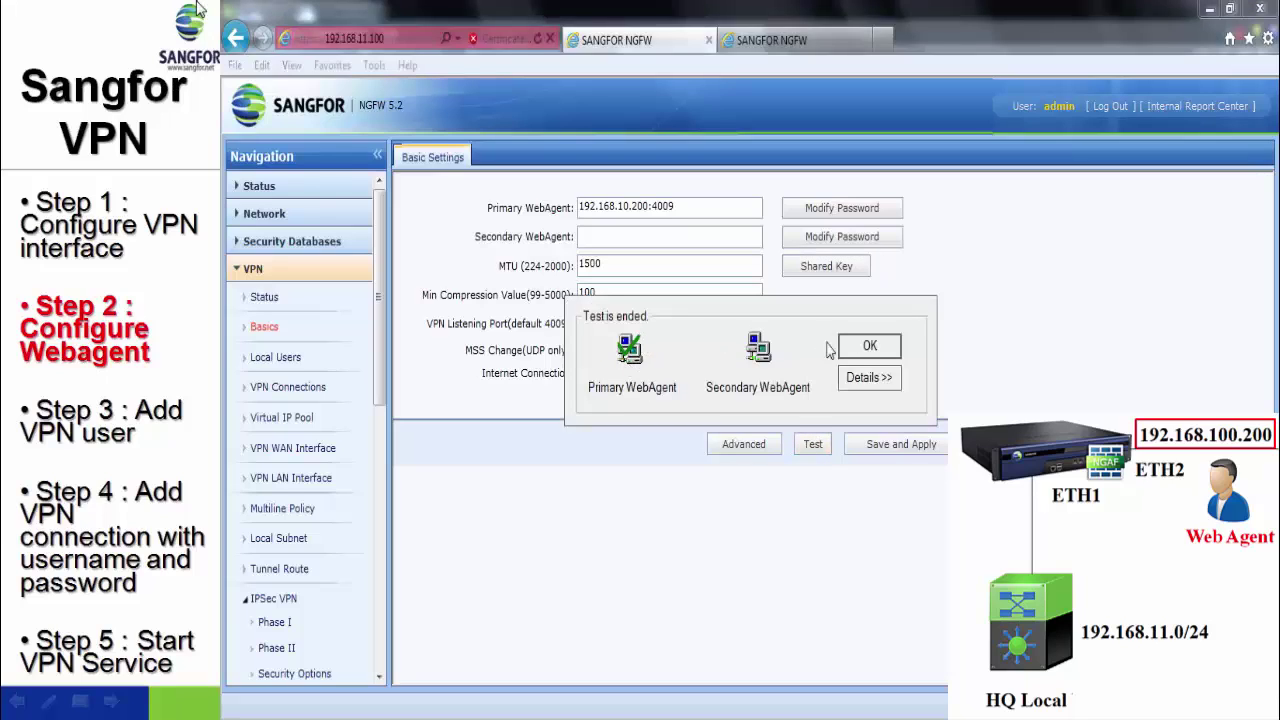
left_click(867, 346)
left_click(893, 447)
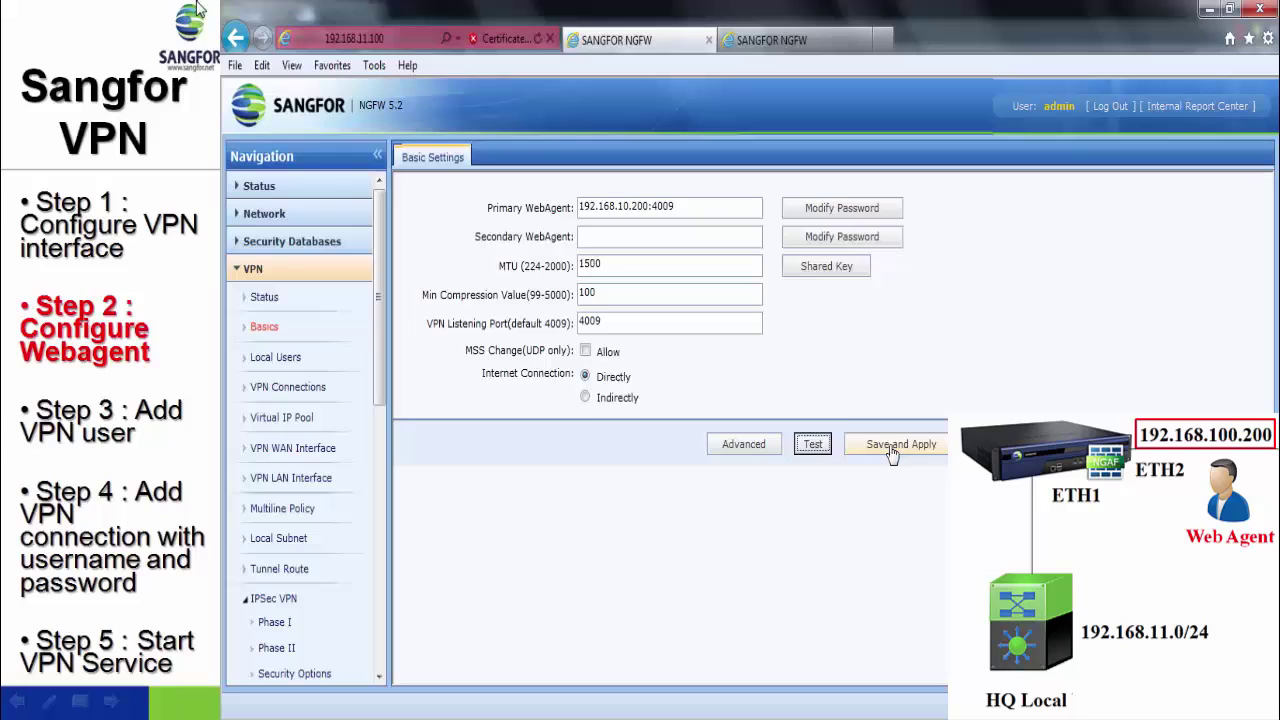
left_click(805, 486)
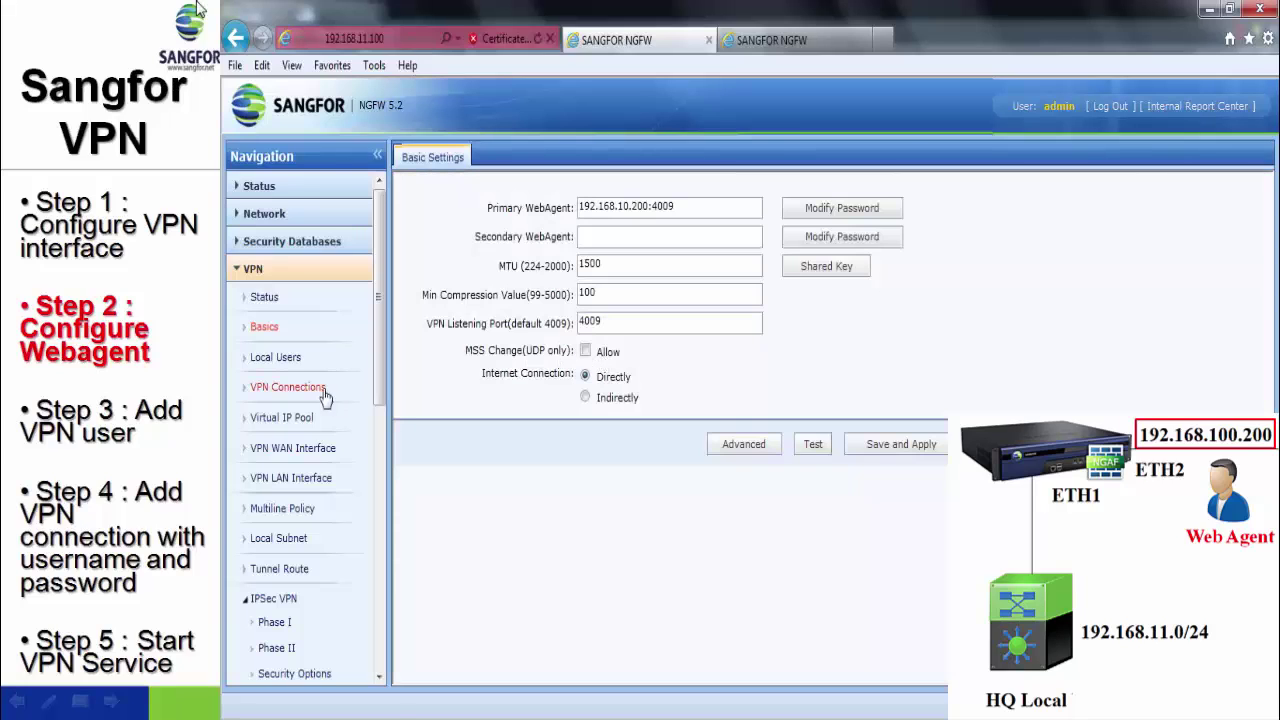
- Start a new local VPN user named Branch and enter its password twice
left_click(277, 362)
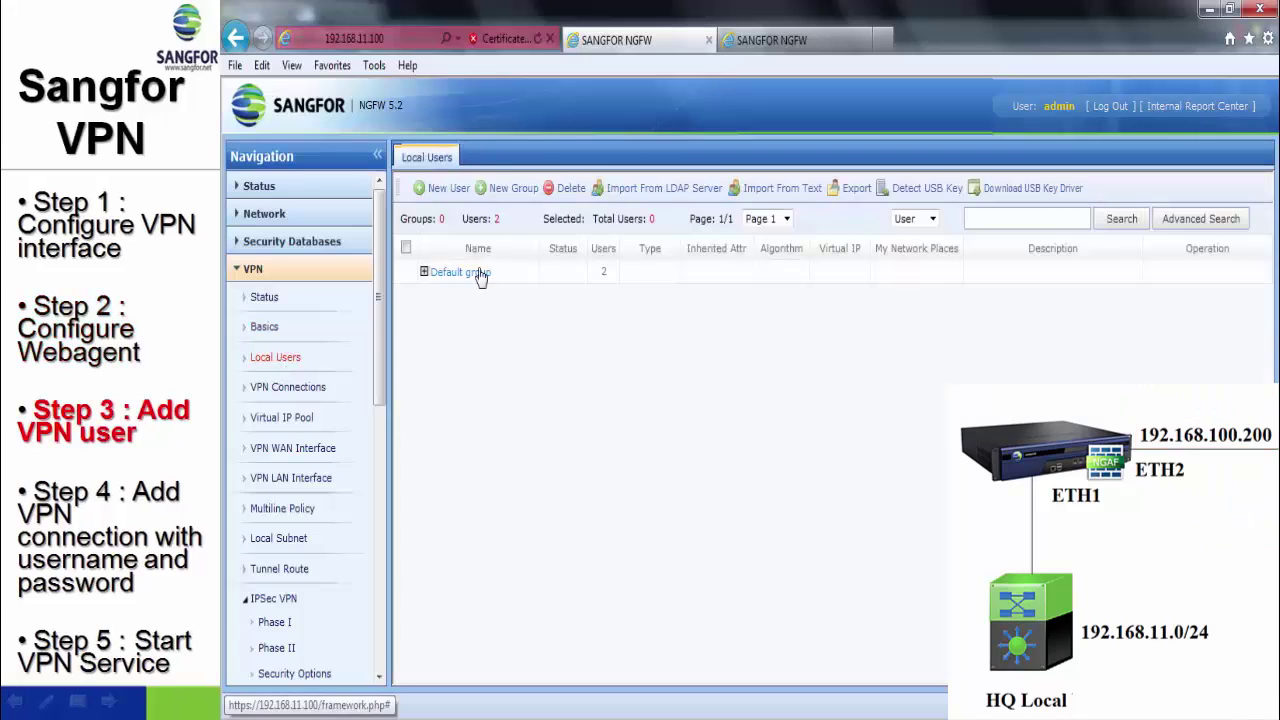
left_click(438, 188)
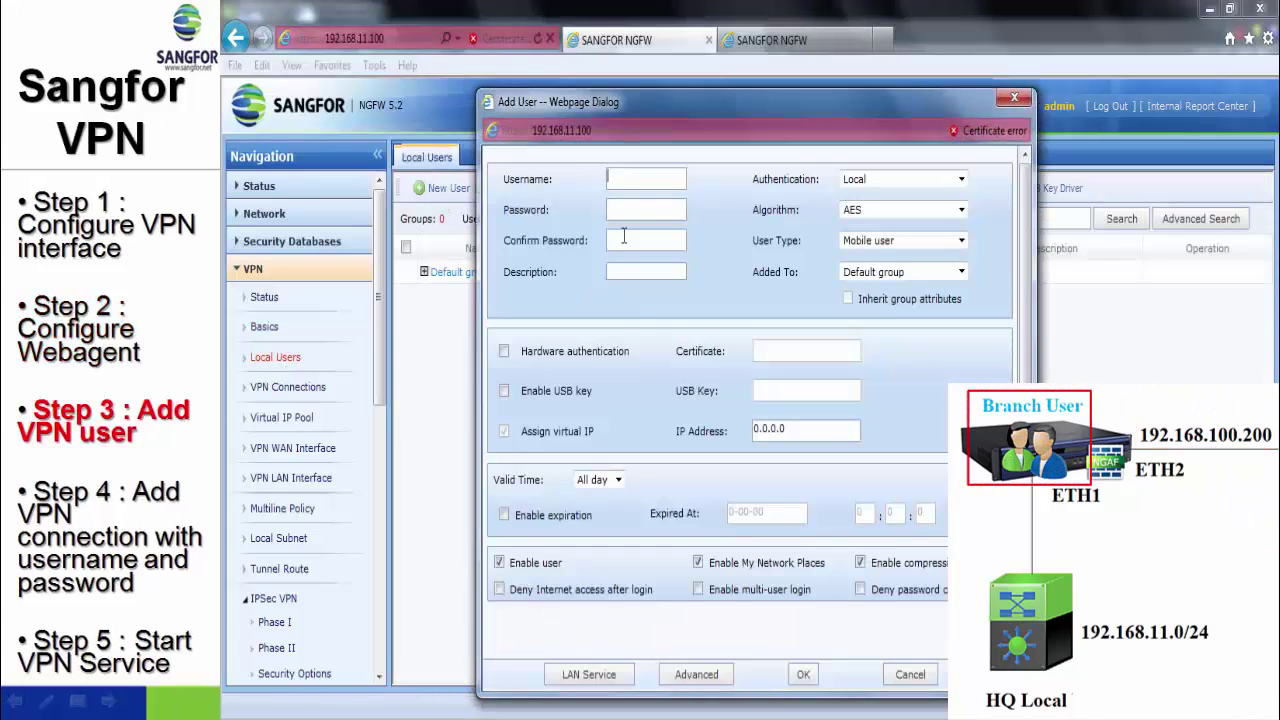
left_click(638, 172)
type("Branch")
left_click(650, 208)
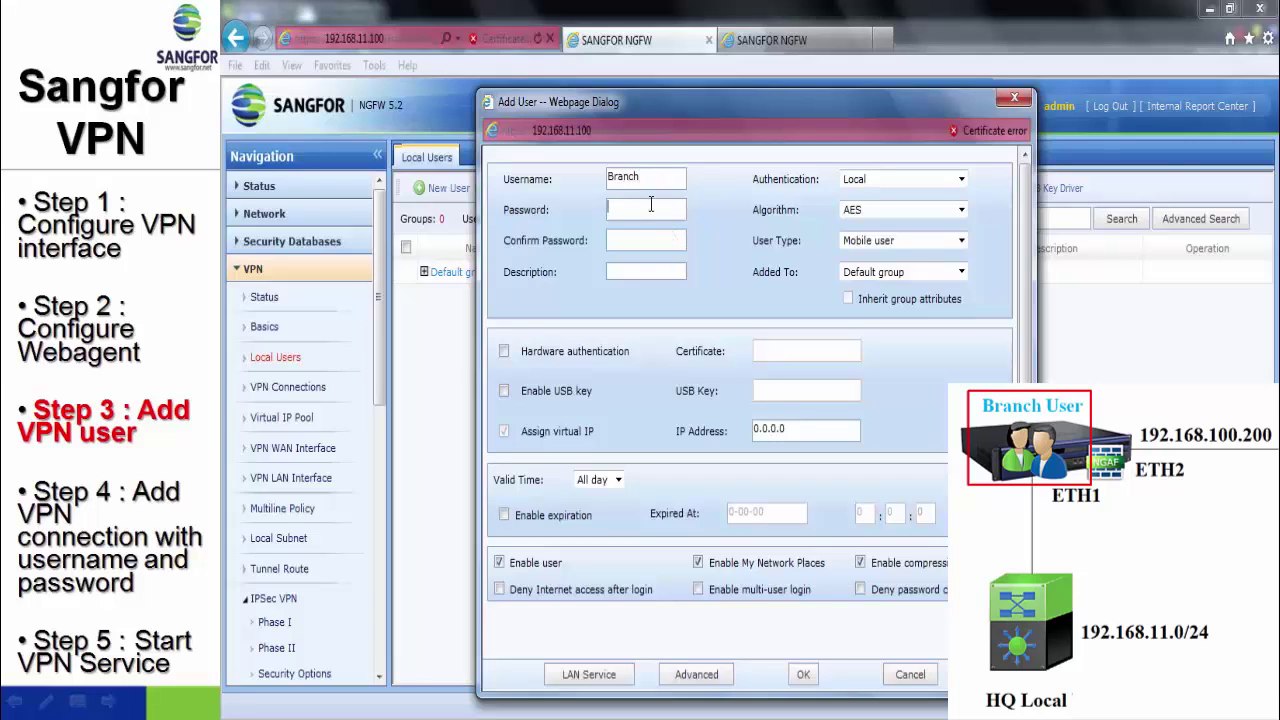
type("123")
left_click(646, 240)
type("123")
- Make the account a Branch user, add it, and expand Default group showing three users
left_click(891, 240)
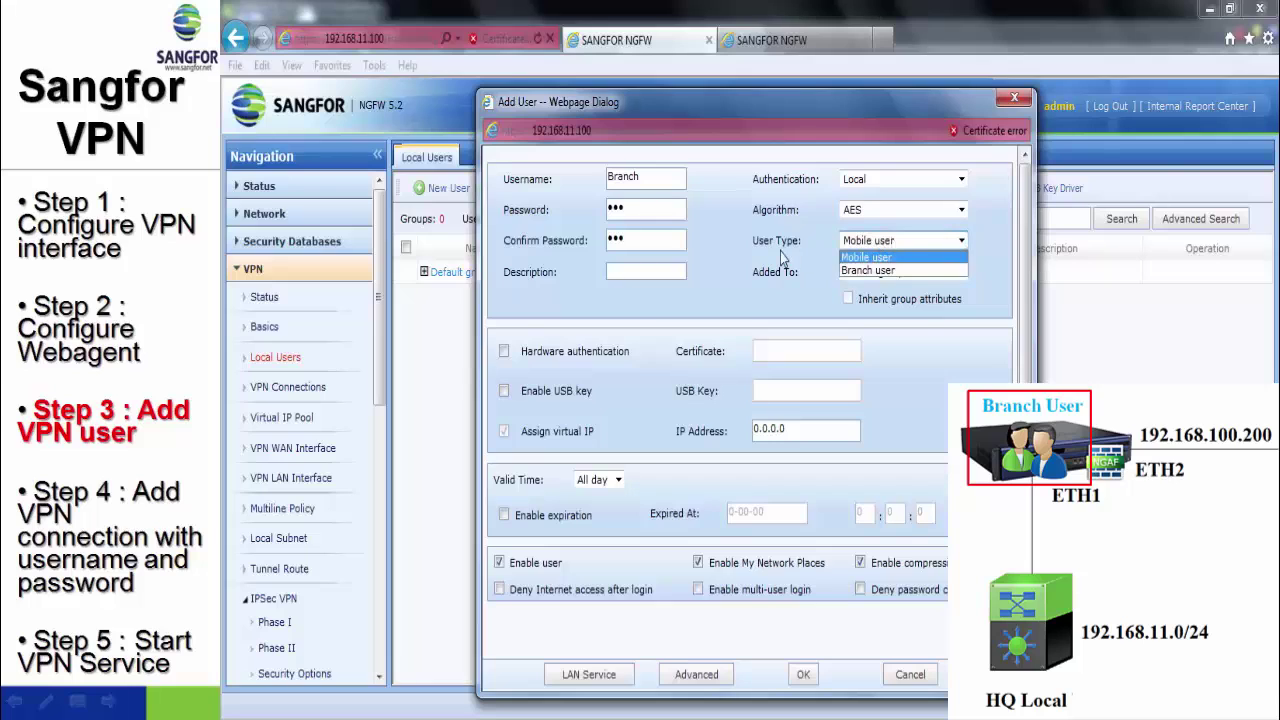
left_click(866, 271)
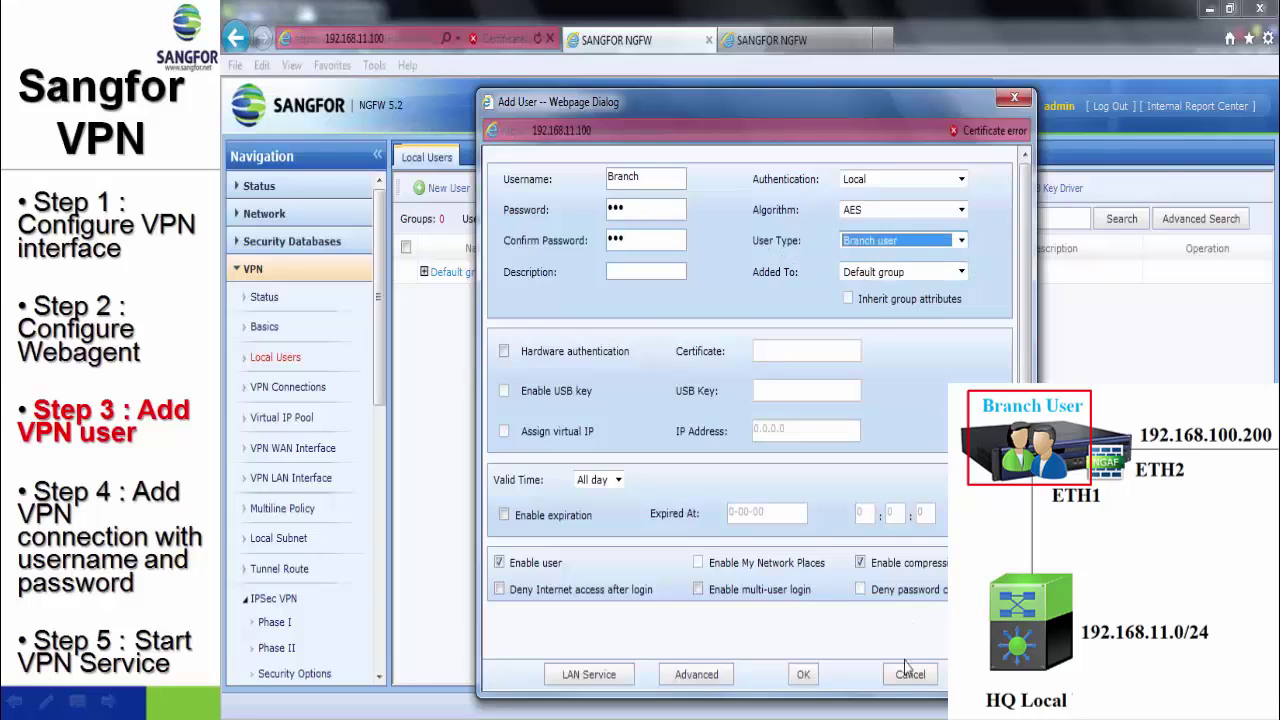
left_click(803, 676)
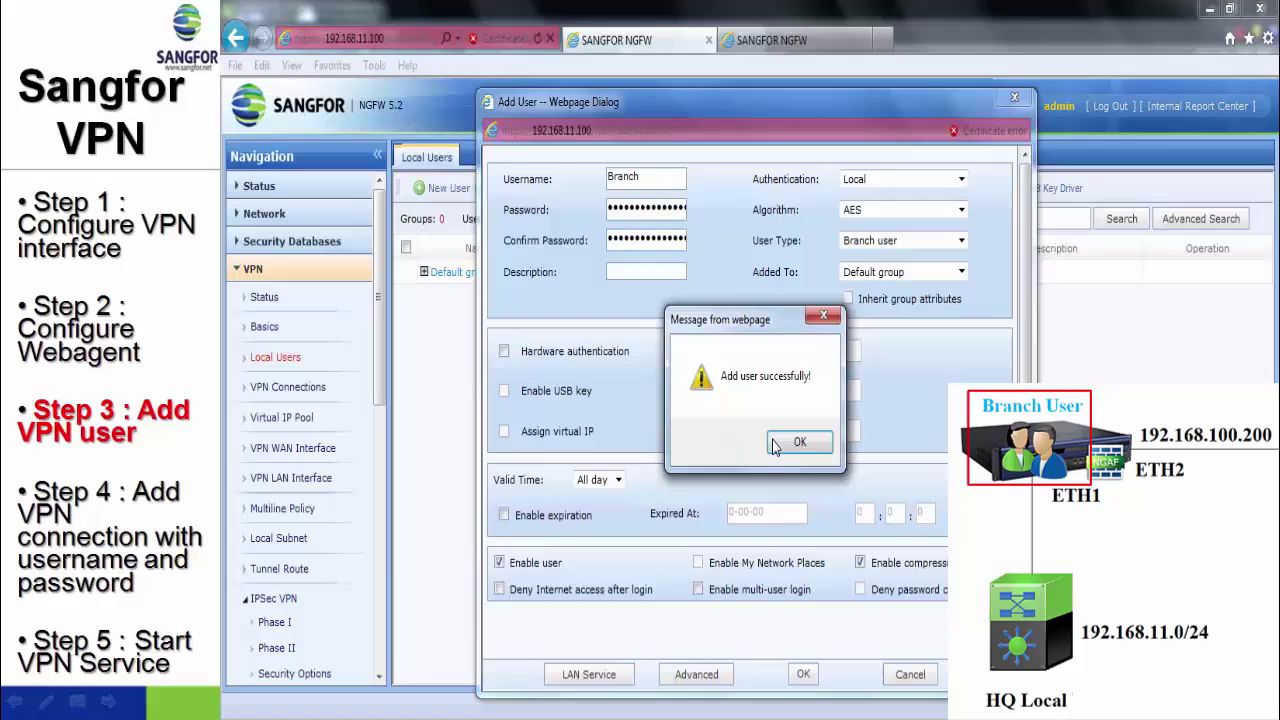
left_click(775, 447)
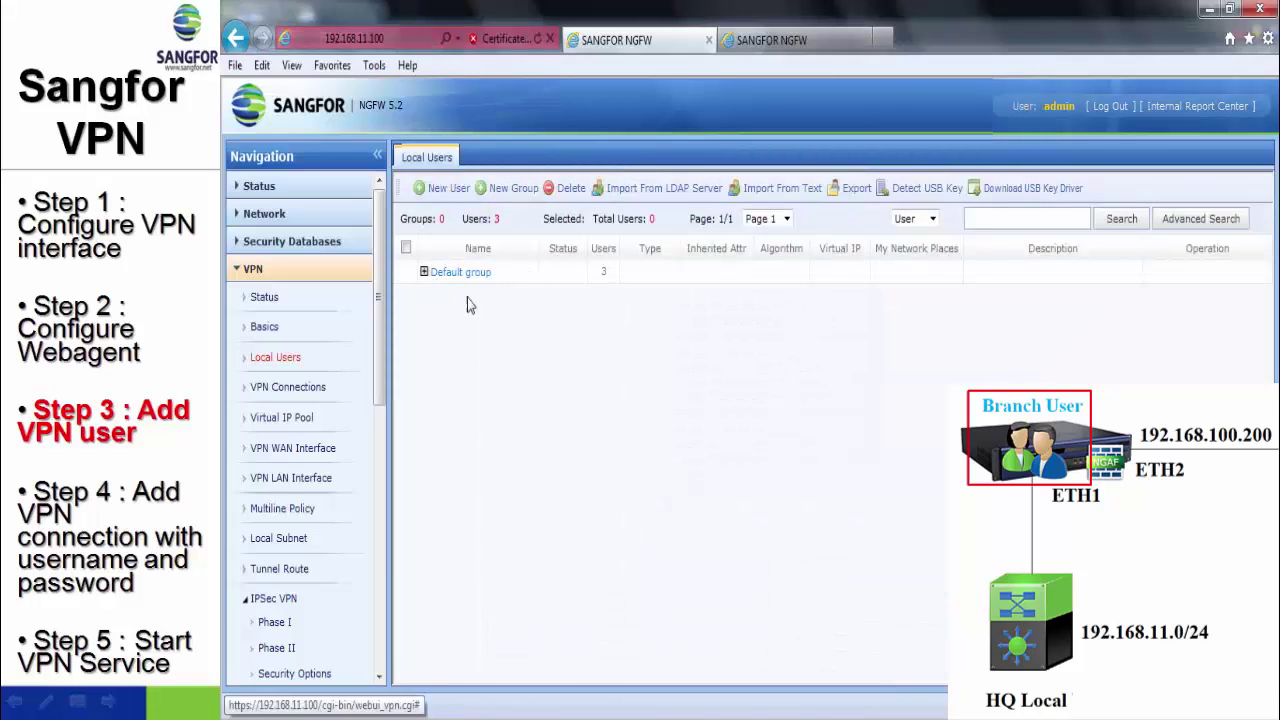
left_click(460, 272)
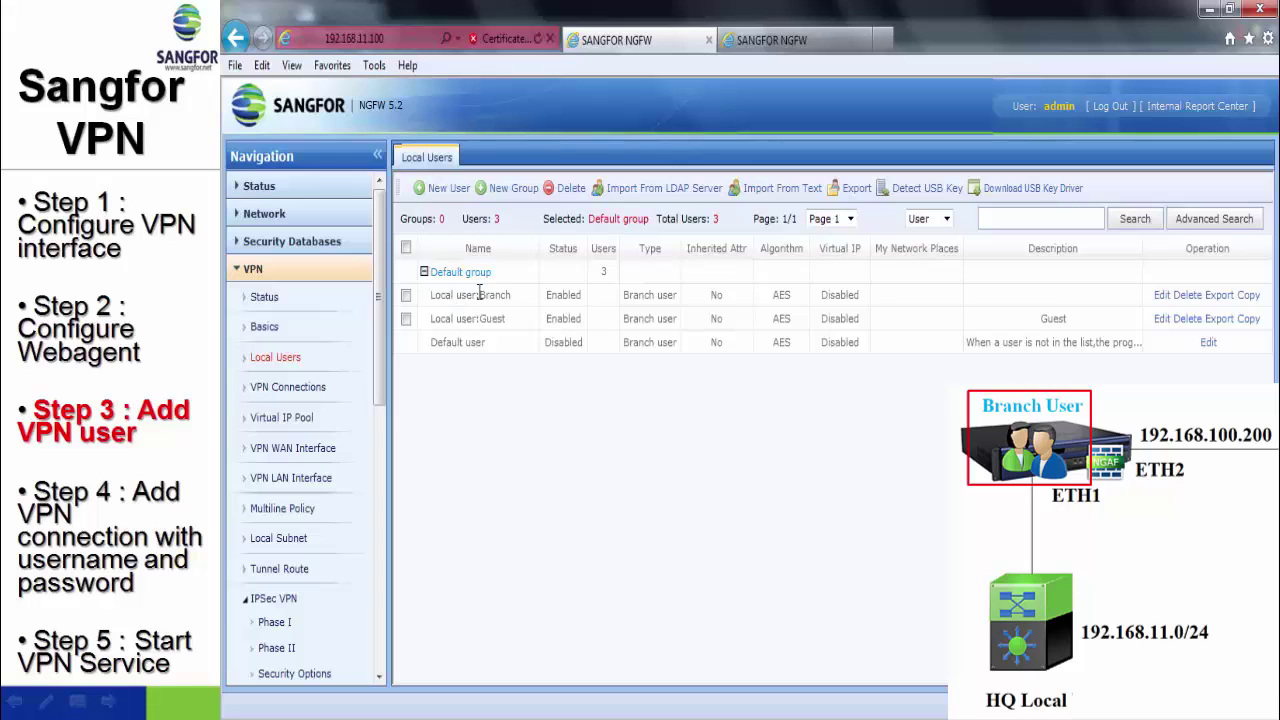
- On the branch firewall, add eth2 WAN line with gateway 192.168.10.201, then save, apply and restart
left_click(783, 52)
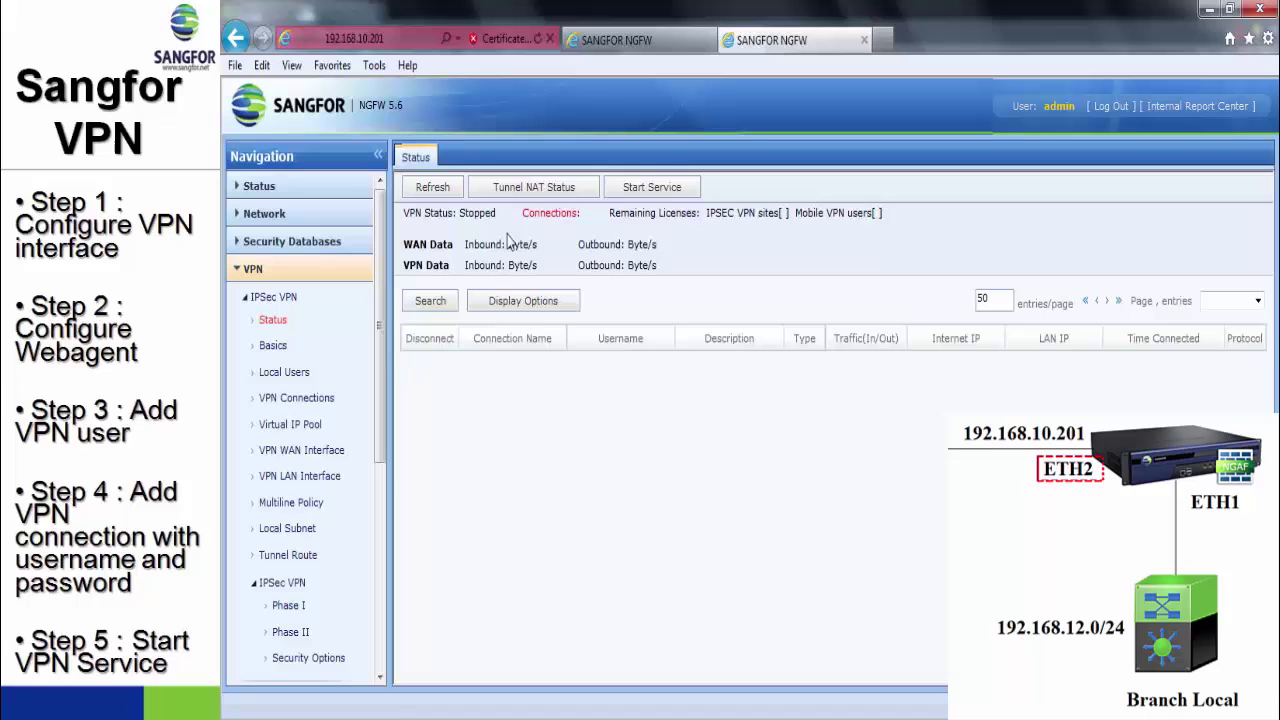
left_click(302, 451)
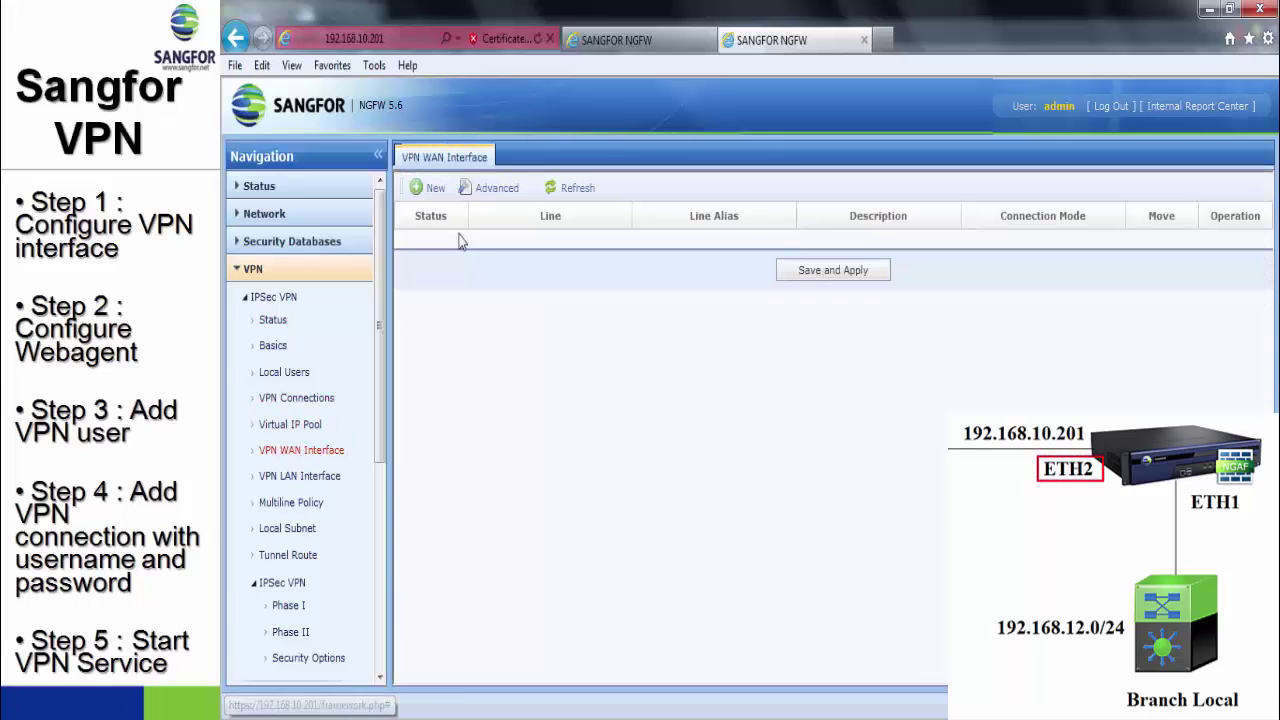
left_click(435, 188)
left_click(736, 259)
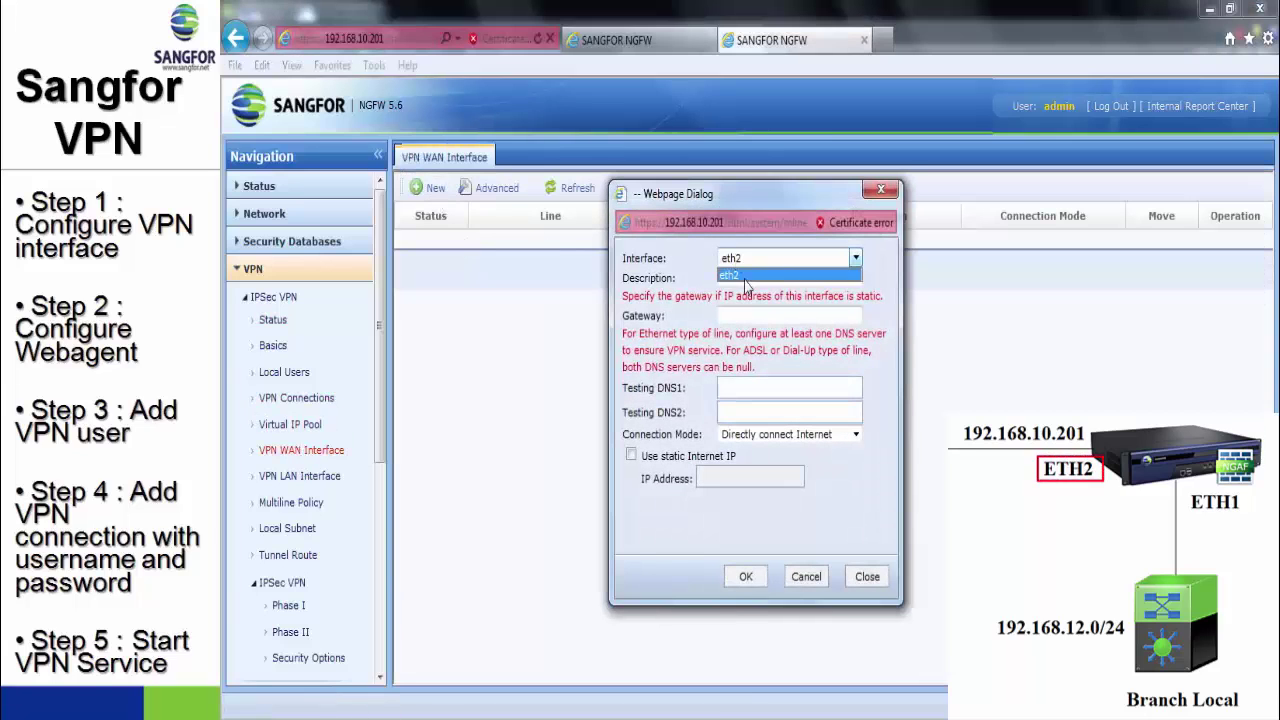
left_click(746, 277)
type("19")
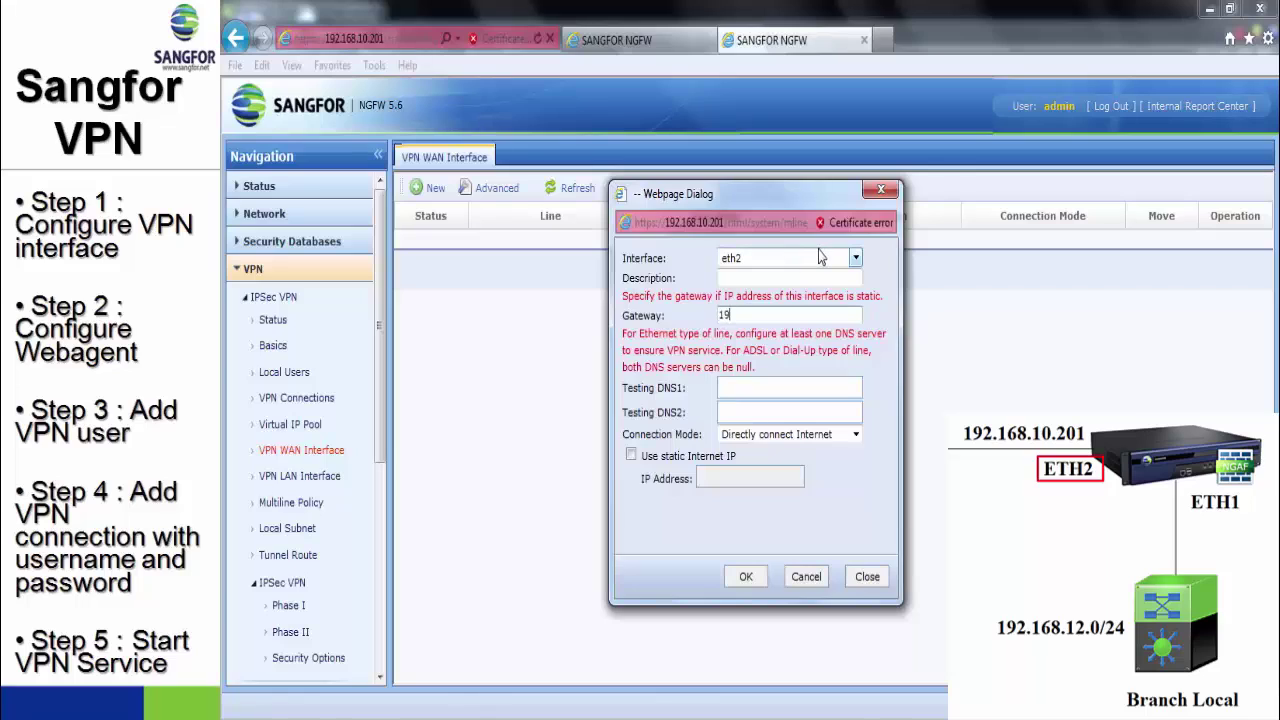
type("2.168.10.201")
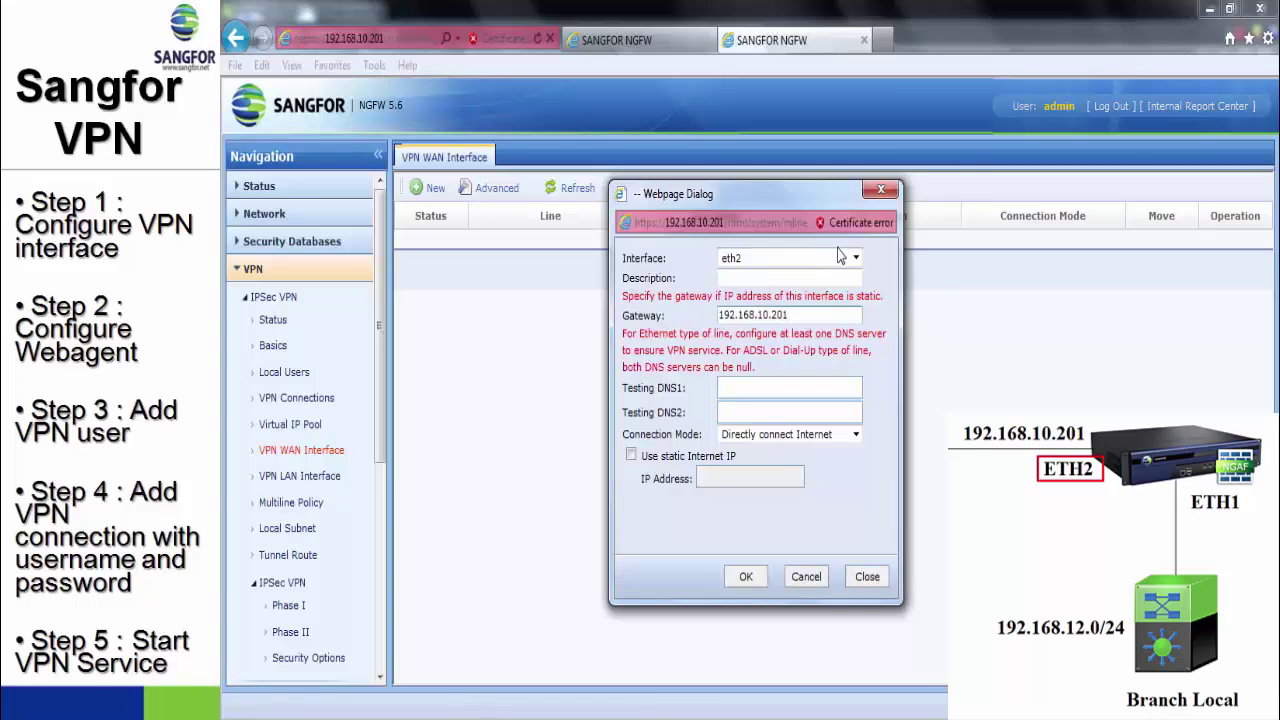
left_click(745, 576)
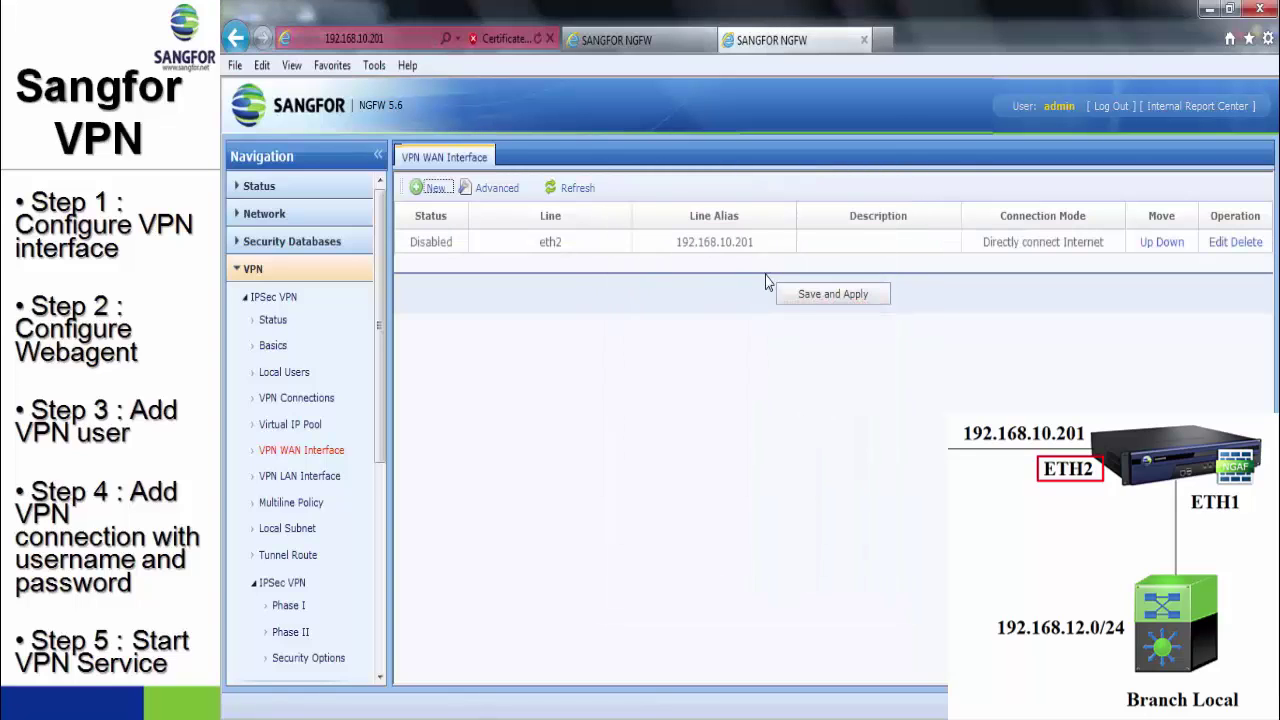
left_click(794, 295)
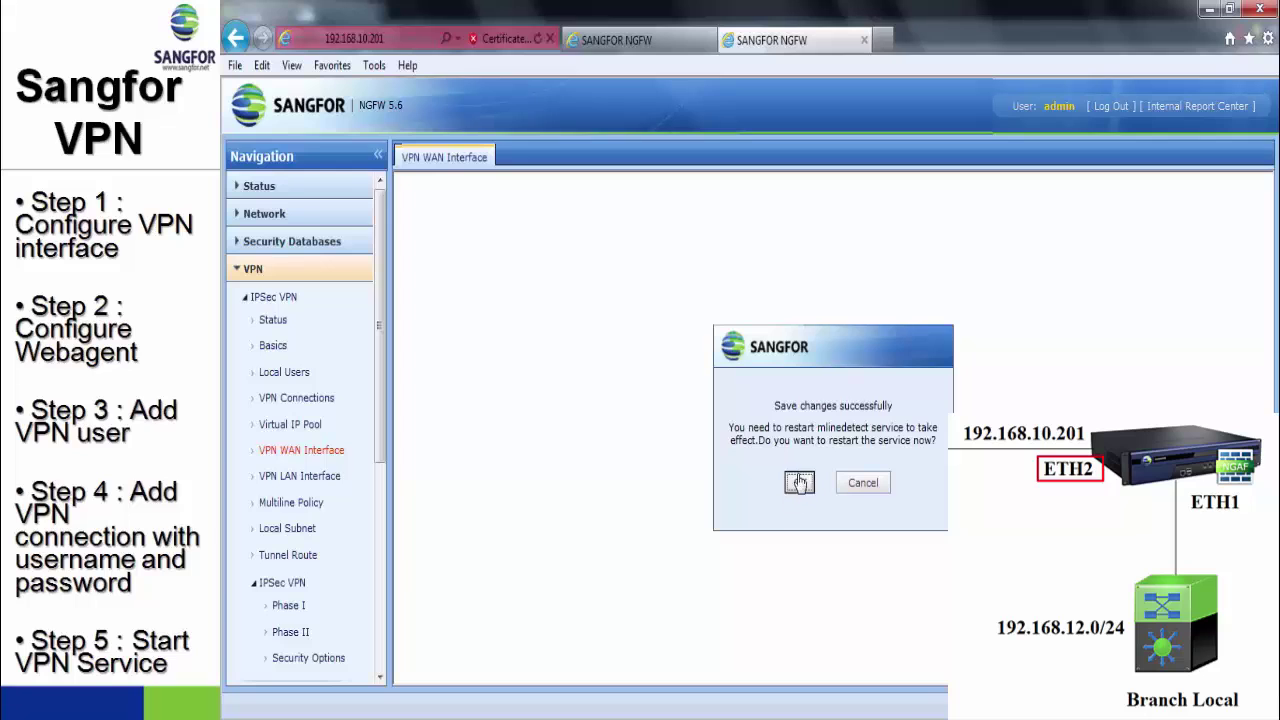
left_click(799, 483)
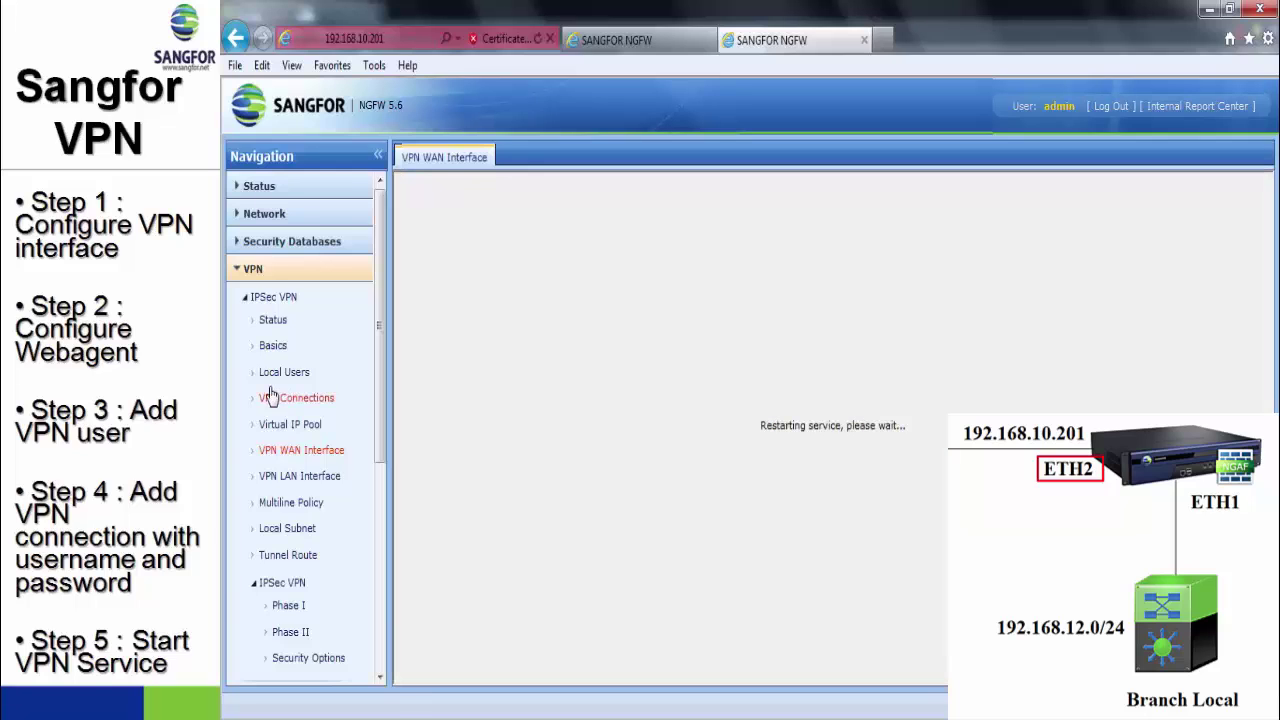
- On the branch firewall, add eth1 as the VPN LAN interface, then save, apply and restart IPsec VPN
left_click(310, 484)
left_click(422, 259)
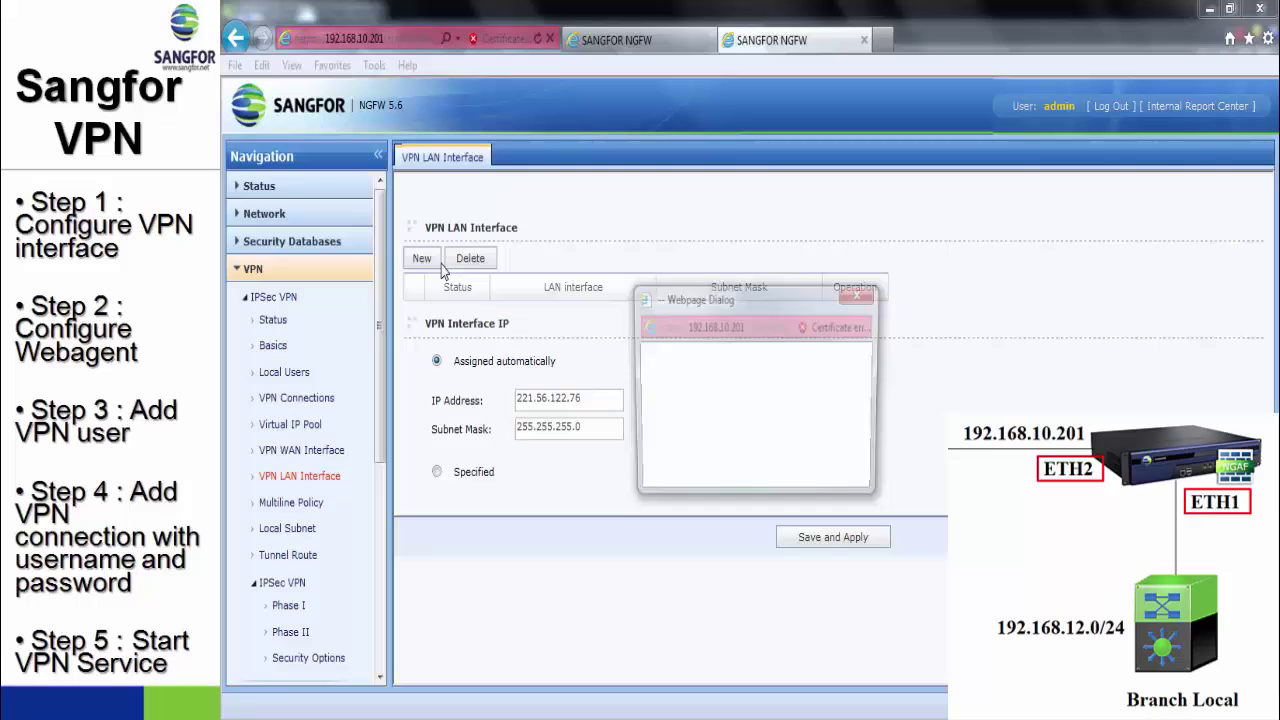
left_click(760, 362)
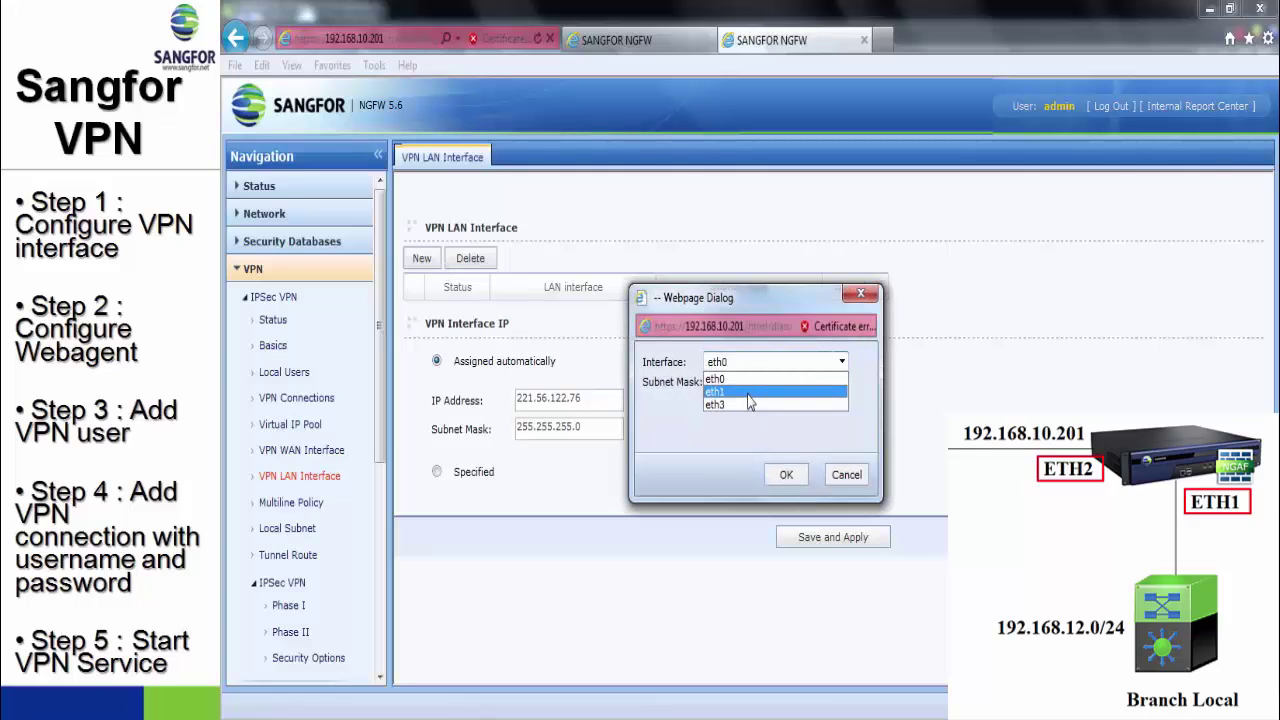
left_click(748, 393)
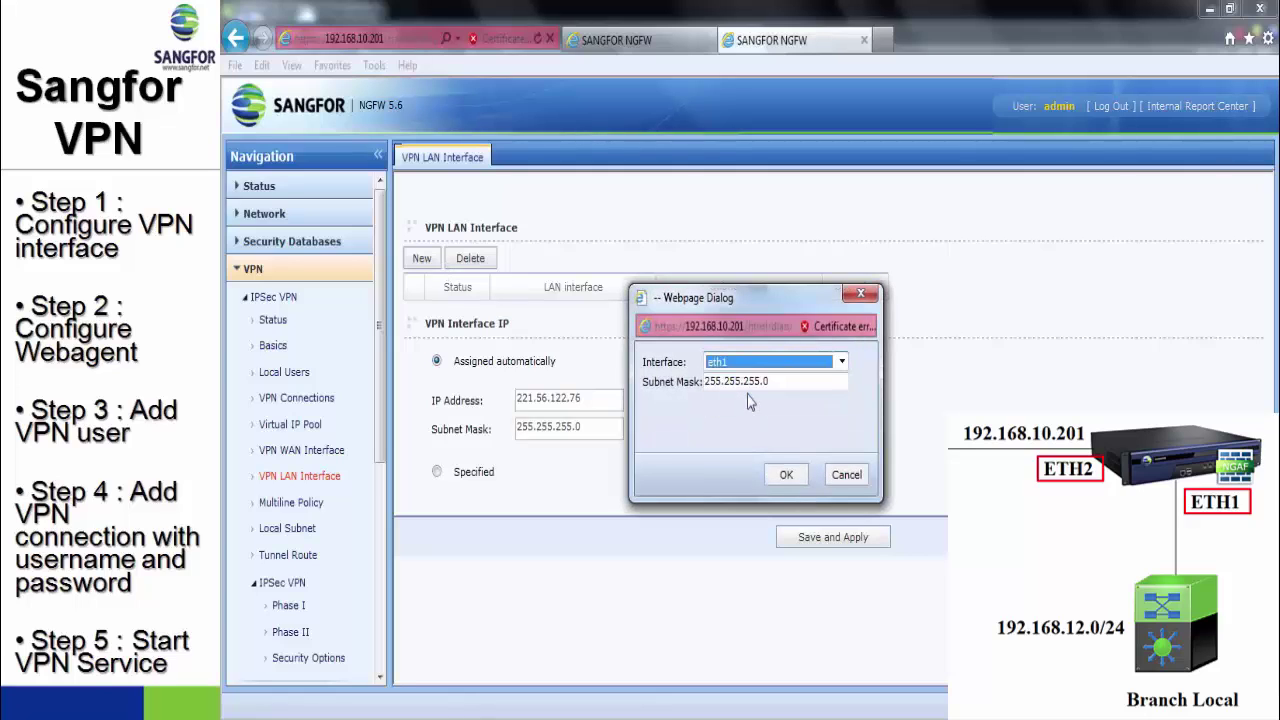
left_click(787, 477)
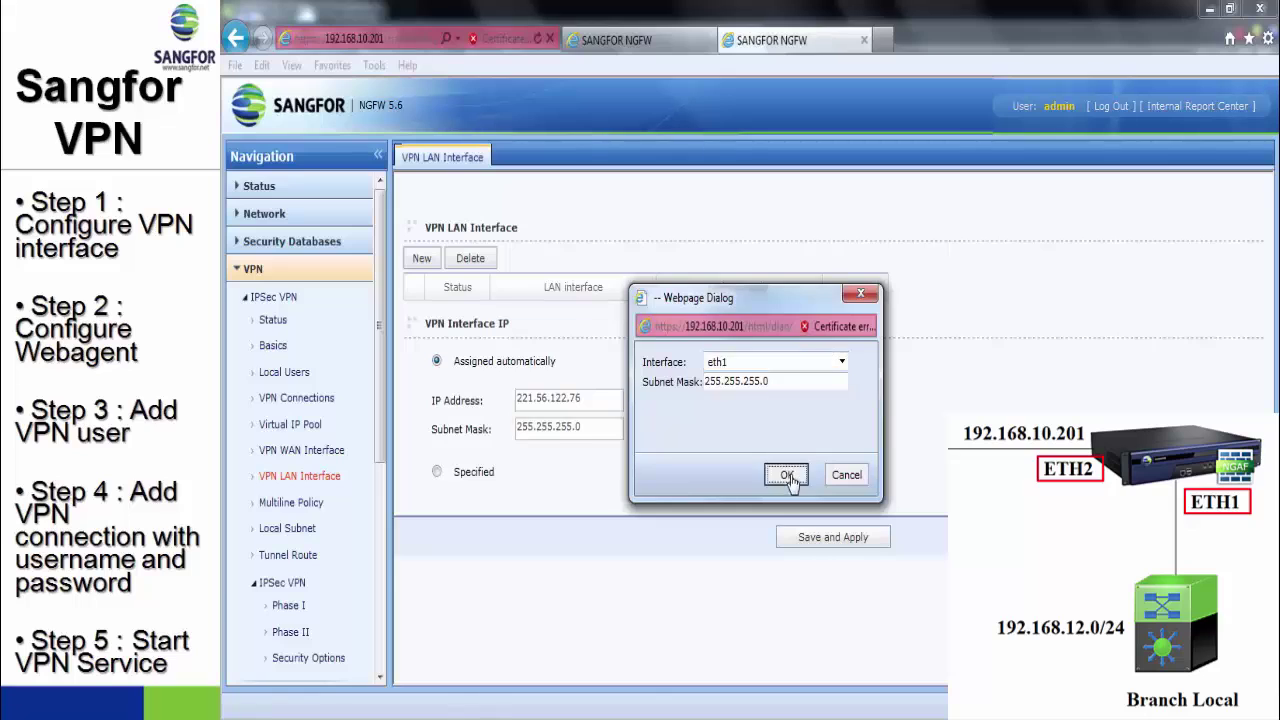
left_click(820, 560)
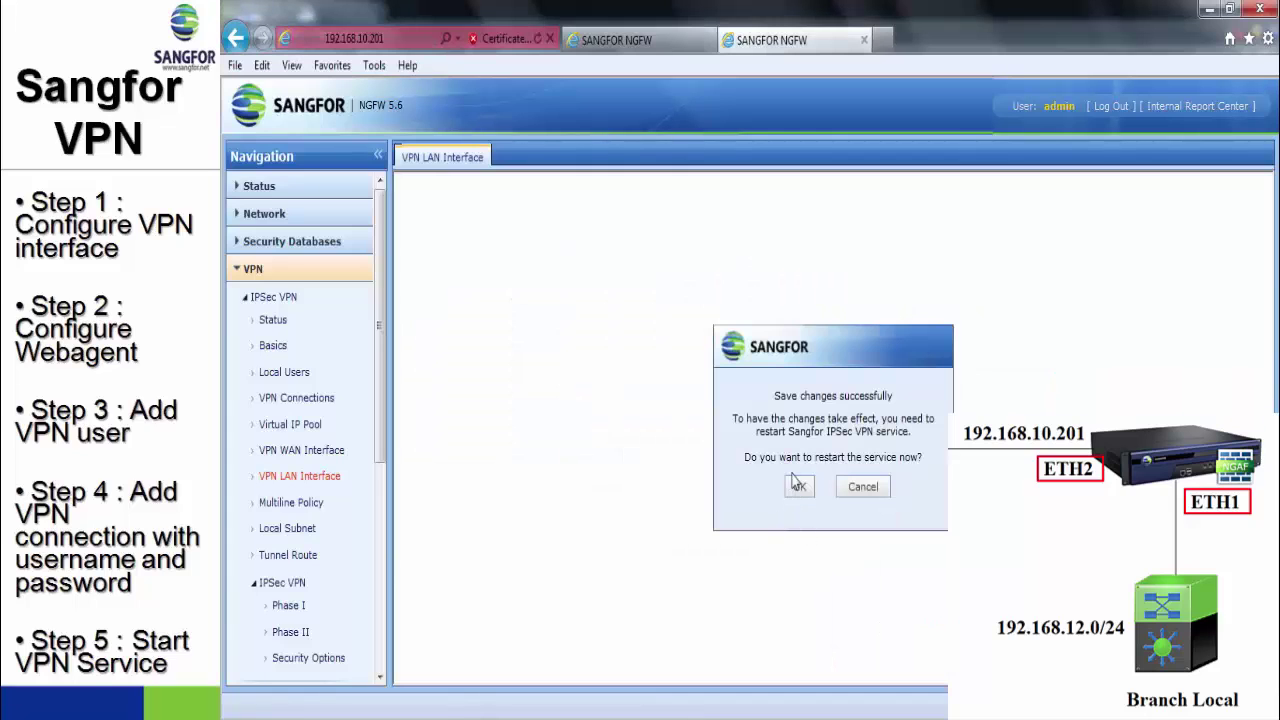
left_click(796, 486)
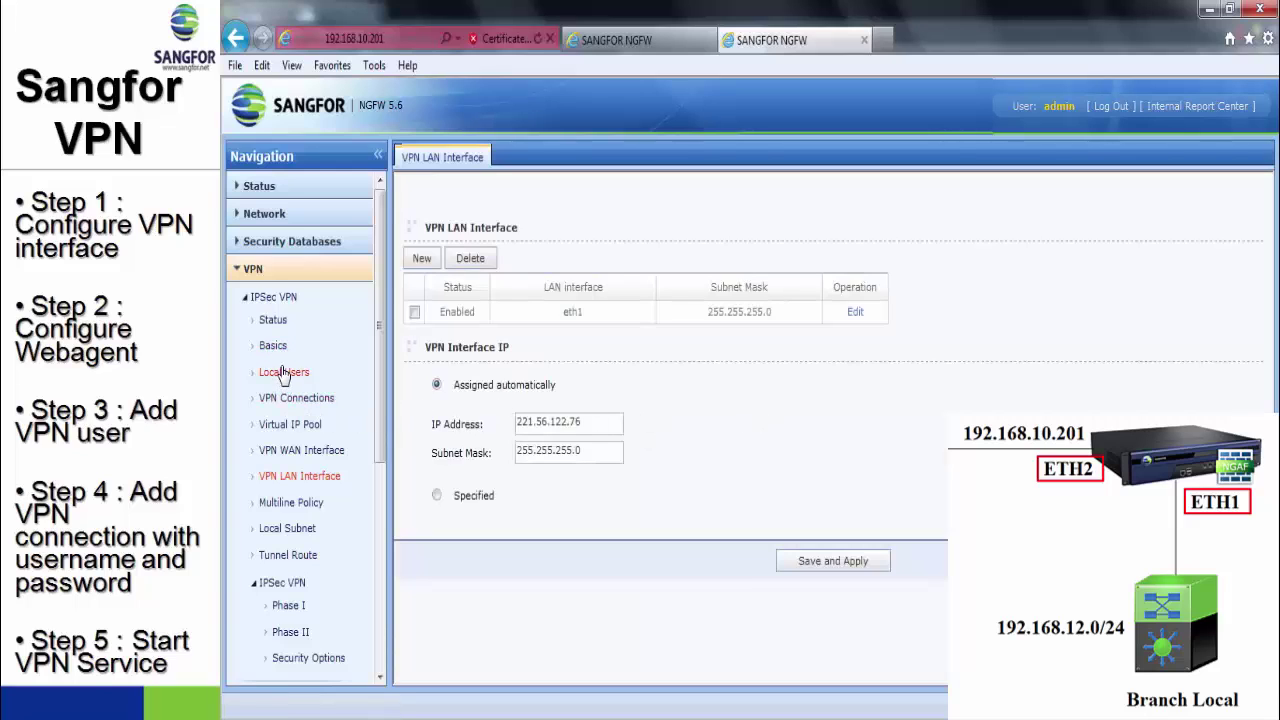
- Create a VPN connection named Connect to HQ to WebAgent 192.168.10.200:4009 and test it
left_click(296, 401)
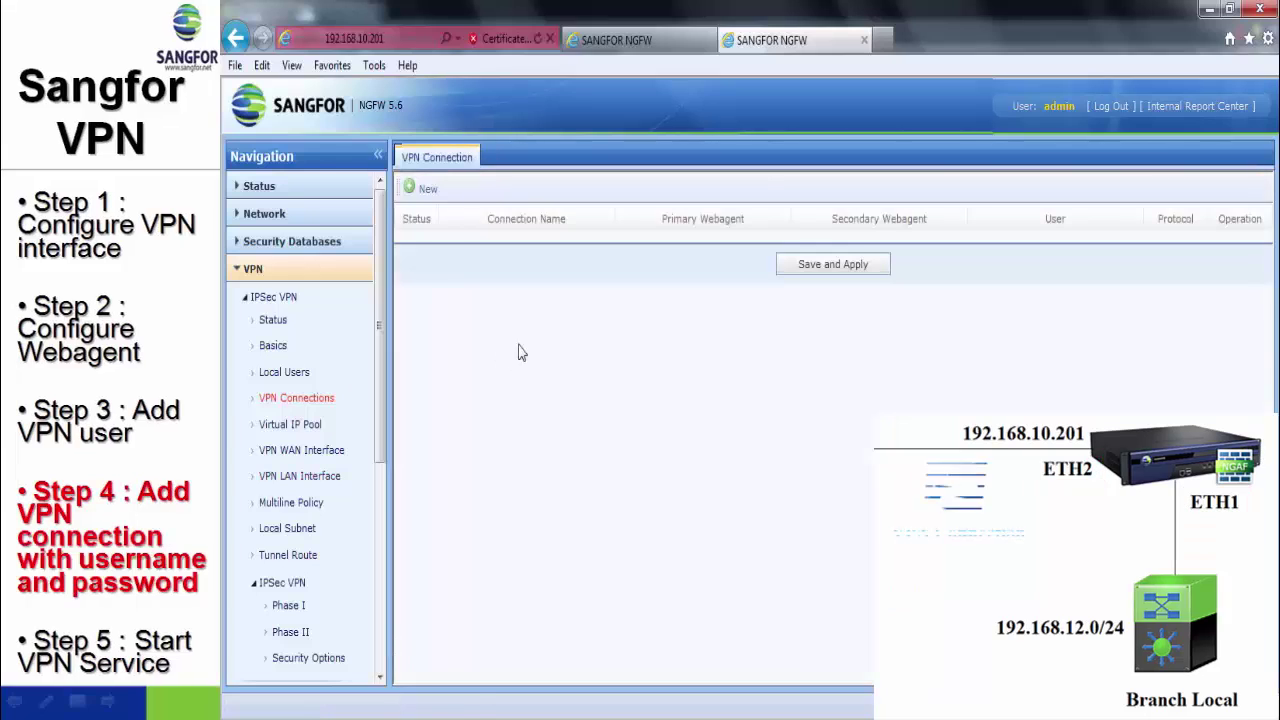
left_click(418, 188)
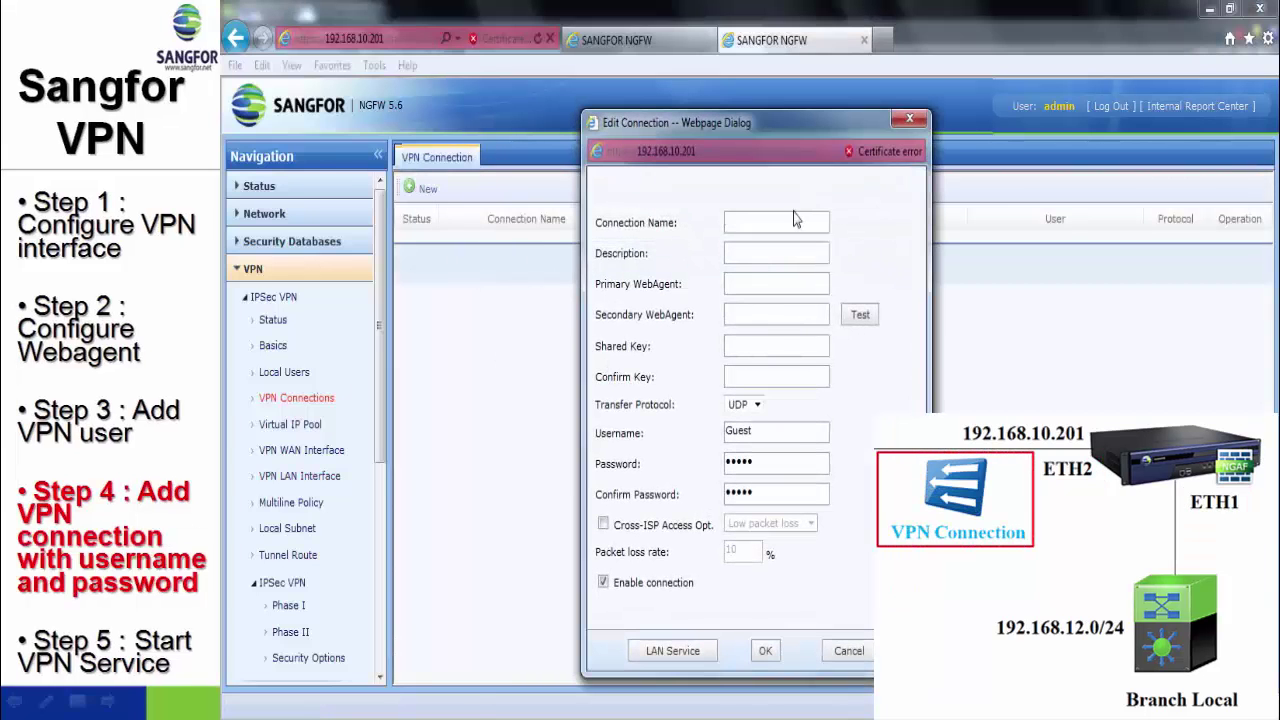
type("Connec")
type(".200")
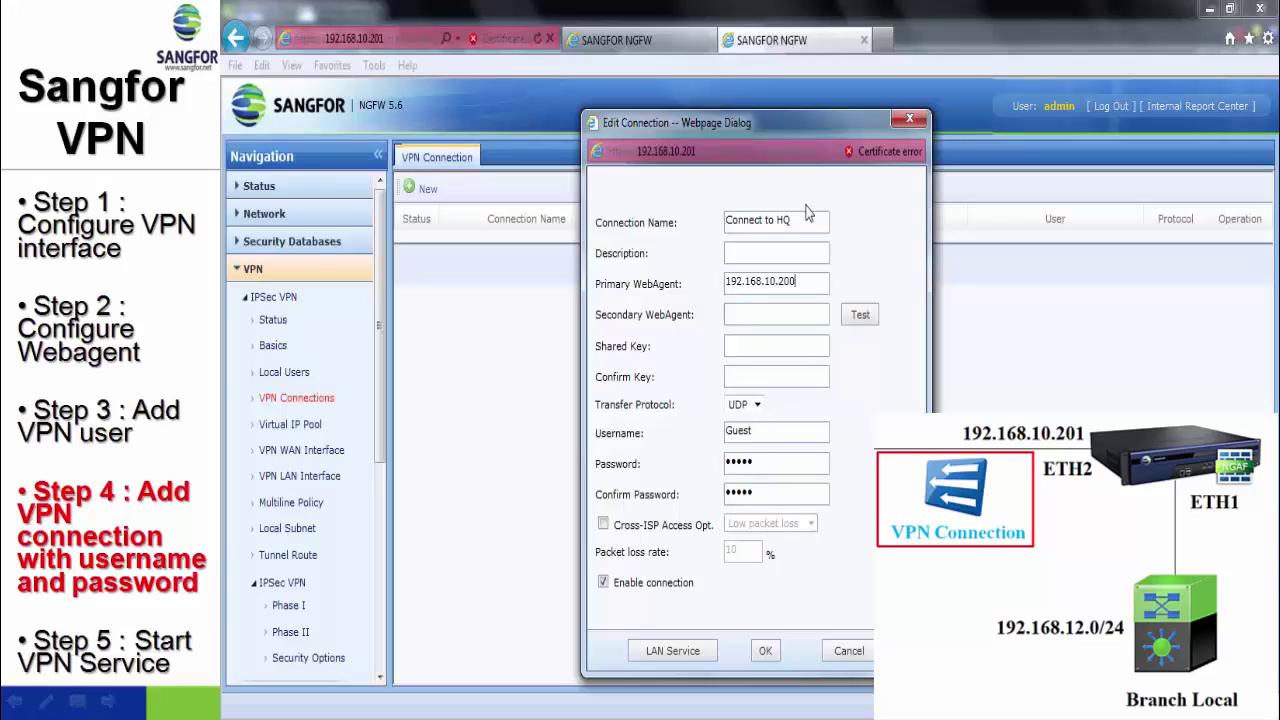
type(":4009")
left_click(860, 314)
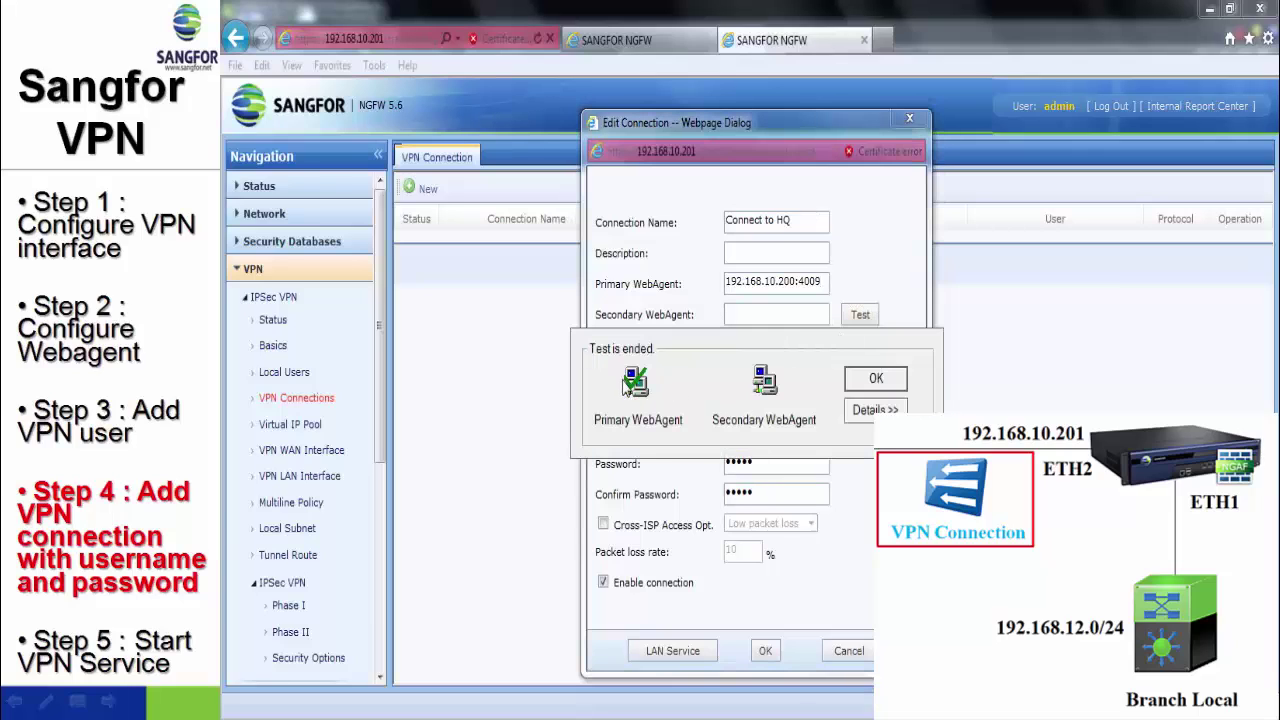
left_click(877, 380)
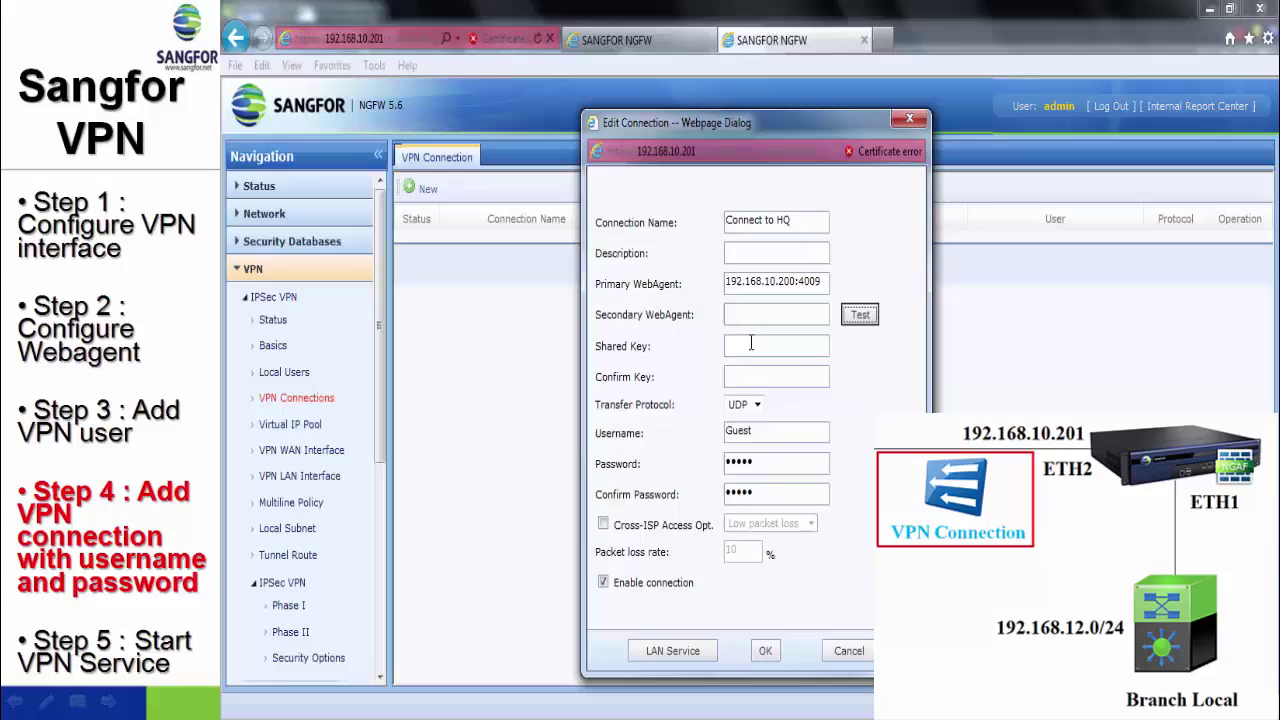
- Enter the shared key and Branch user's credentials, save the connection, and apply the list
left_click(751, 350)
type("123")
left_click(755, 376)
type("123")
double_click(767, 432)
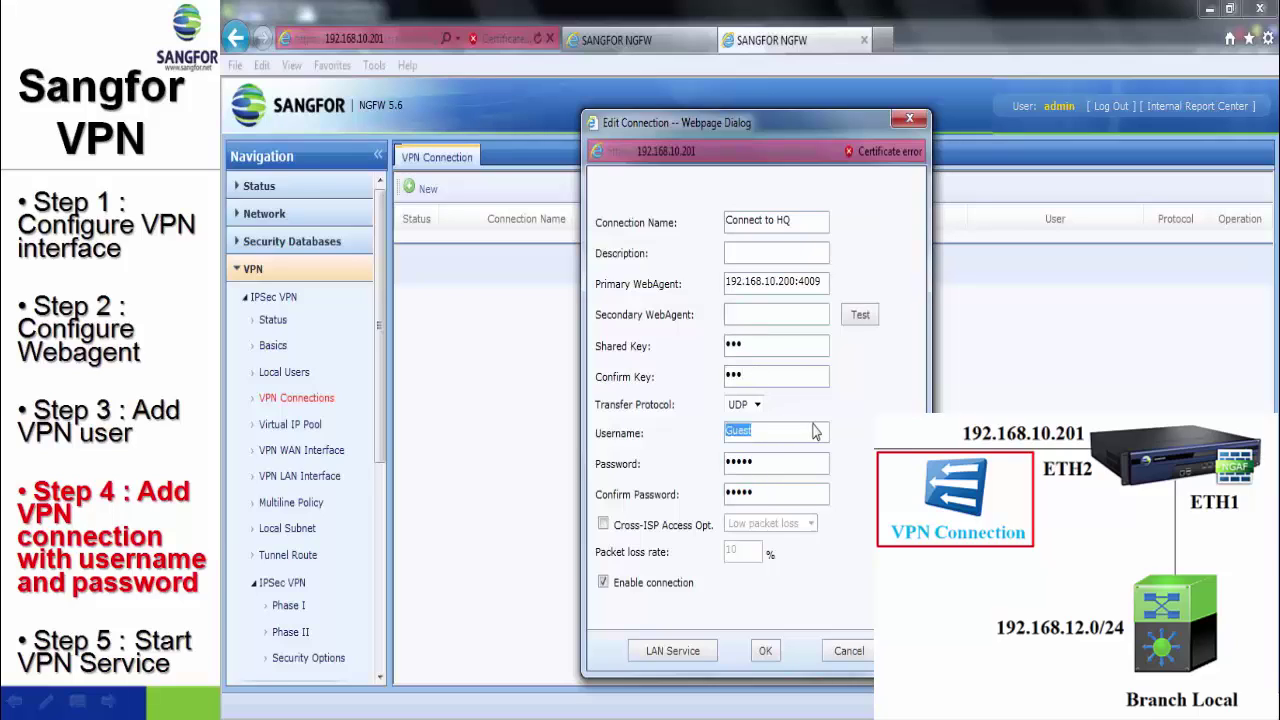
type("Branch")
key("Tab")
type("12")
key("Tab")
type("123")
left_click(765, 650)
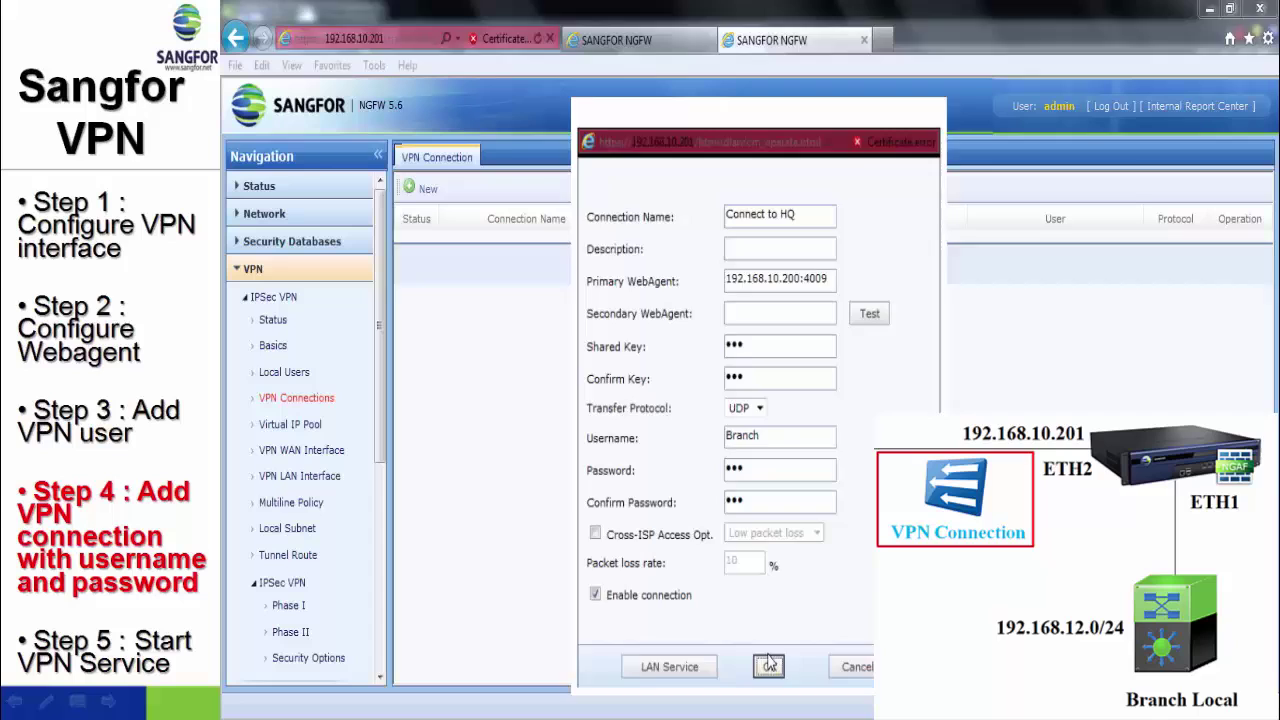
left_click(810, 290)
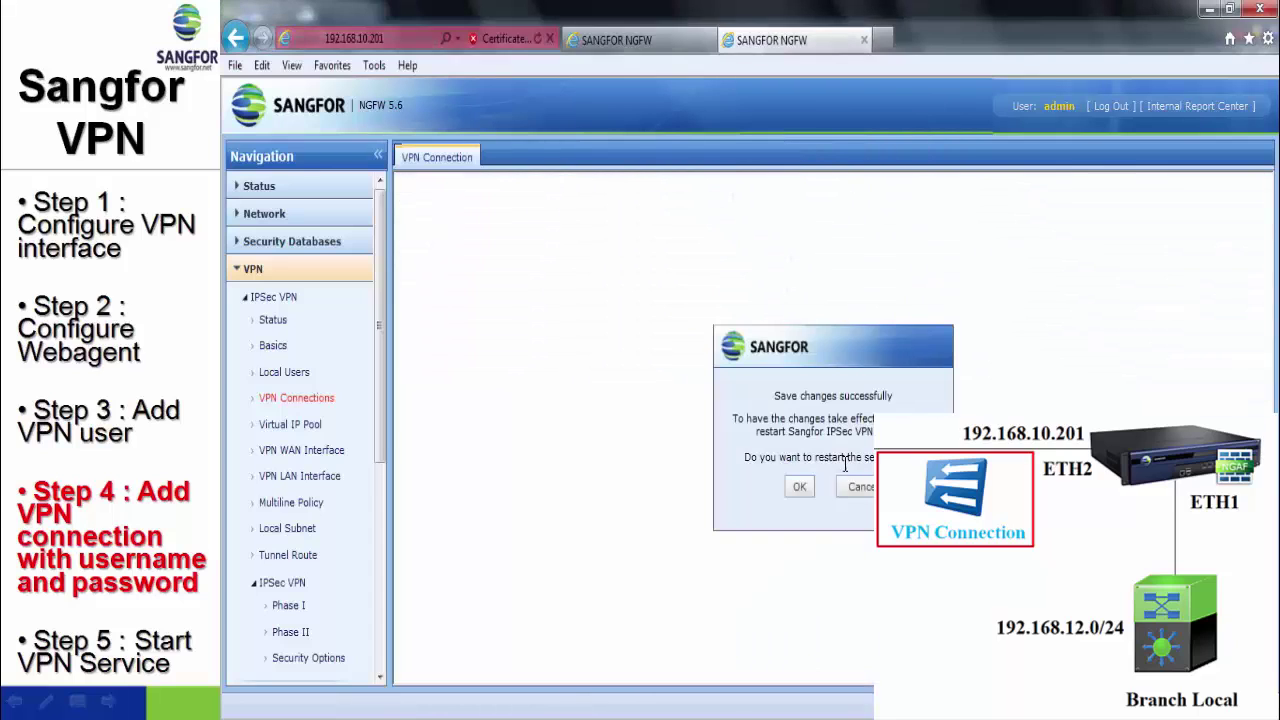
- Confirm the restart, start the branch firewall's VPN service, then view the HQ VPN status
left_click(800, 484)
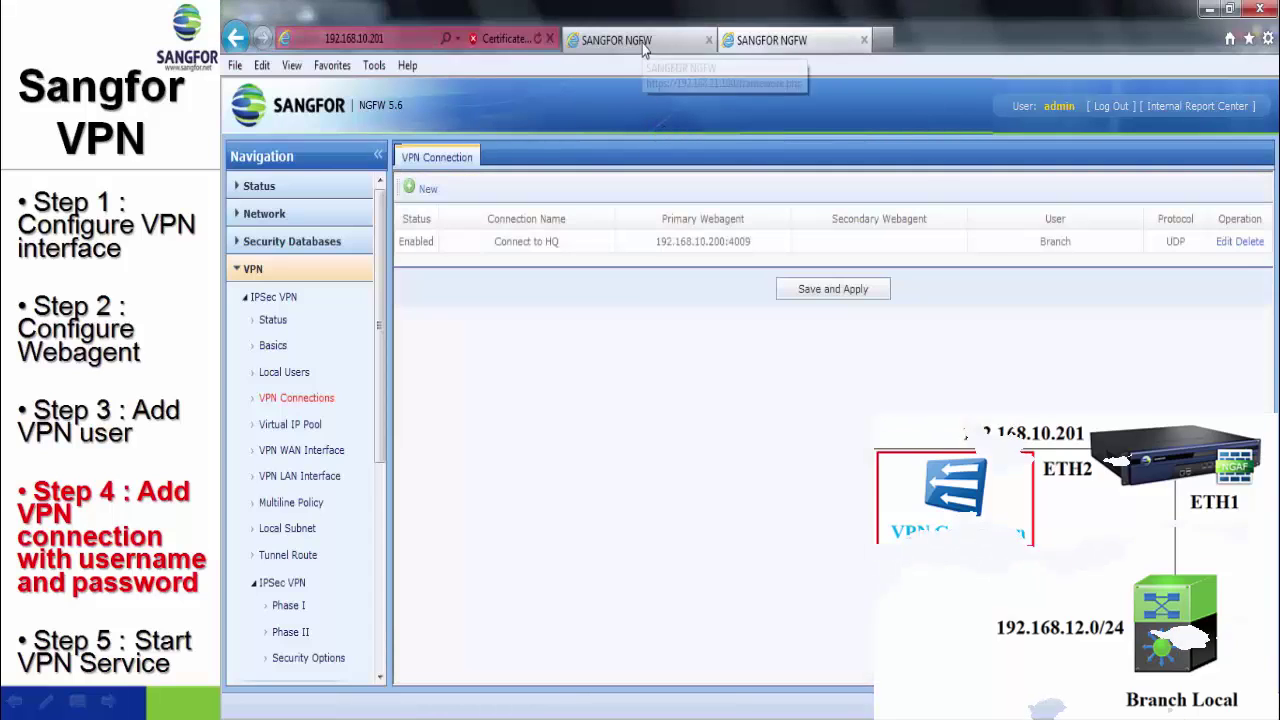
left_click(645, 45)
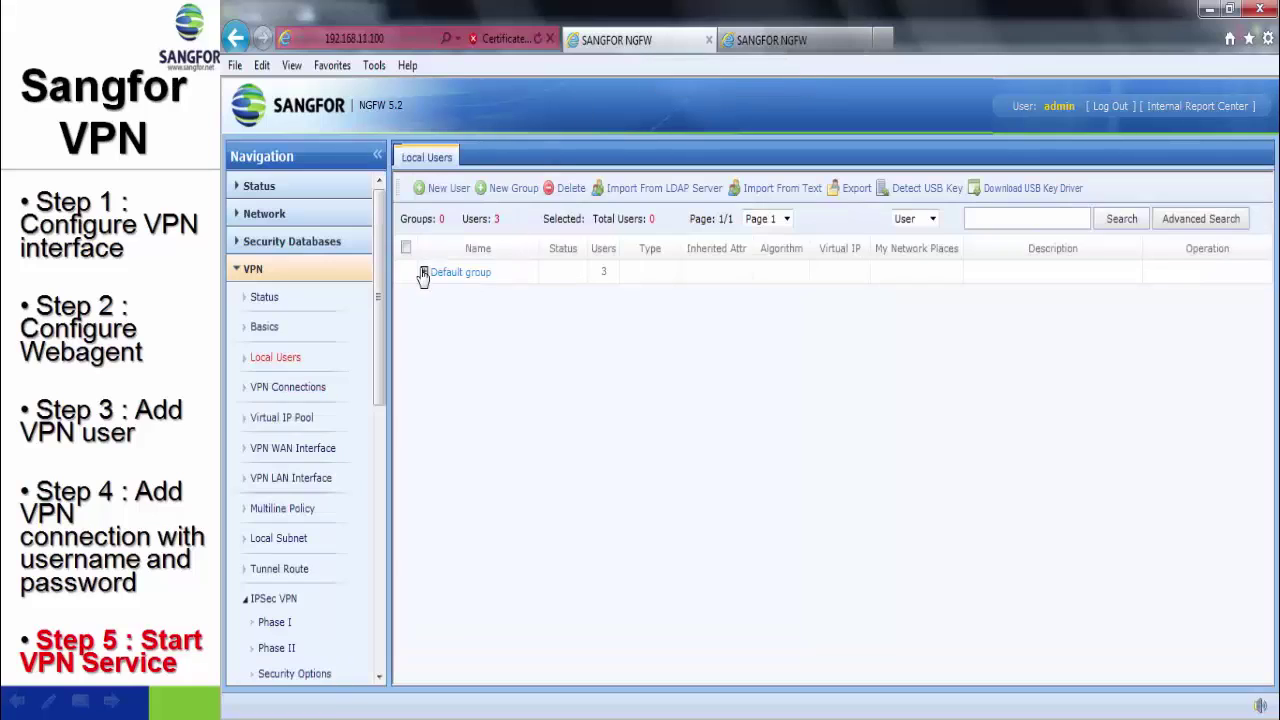
left_click(267, 304)
left_click(803, 44)
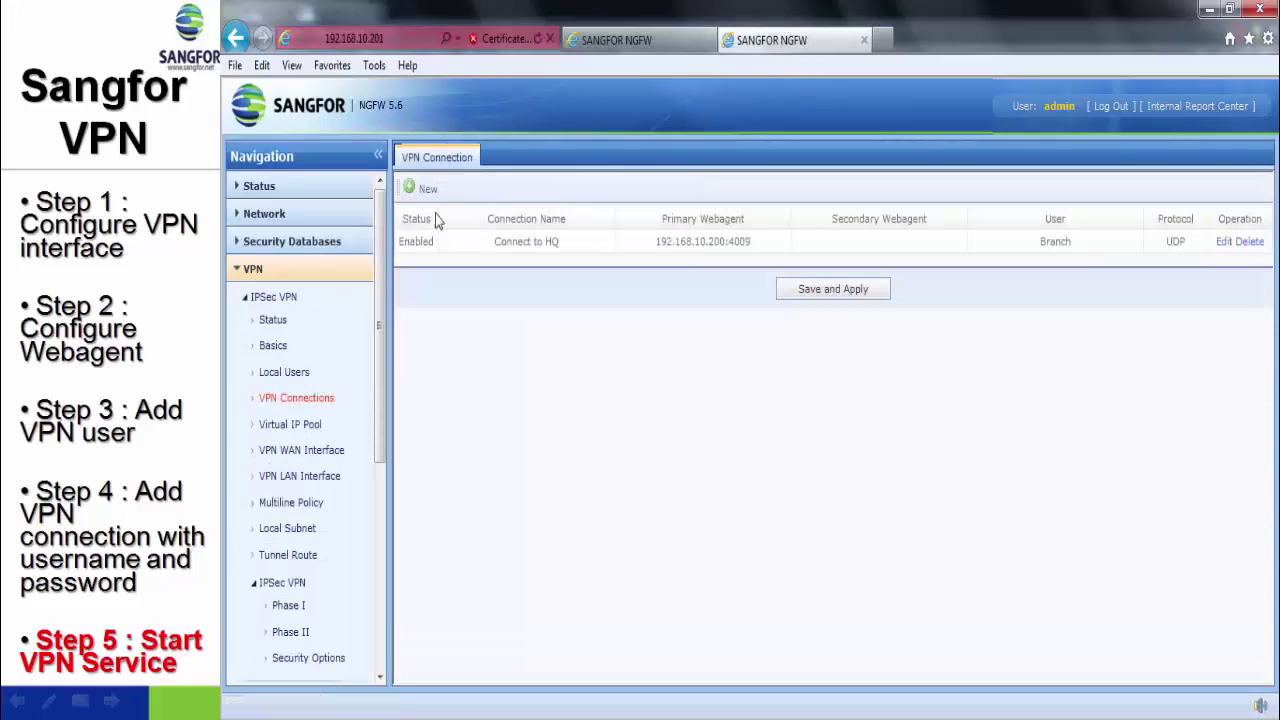
left_click(297, 321)
left_click(651, 187)
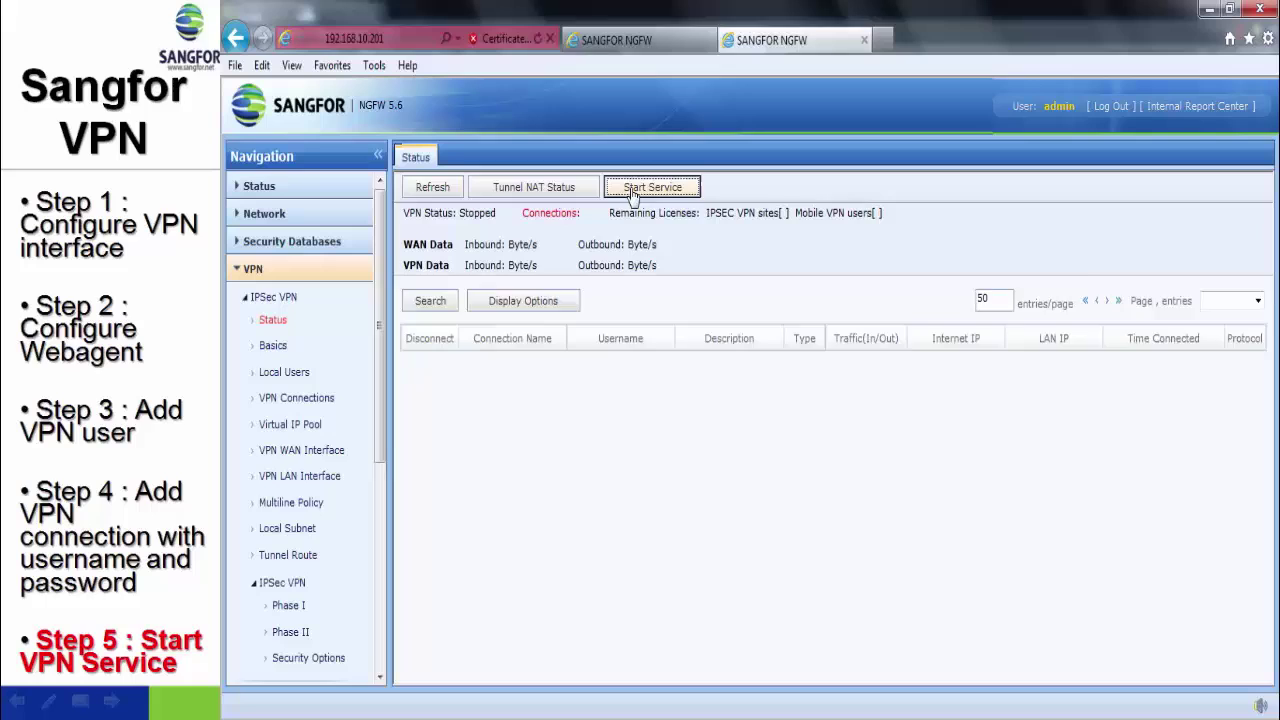
left_click(648, 44)
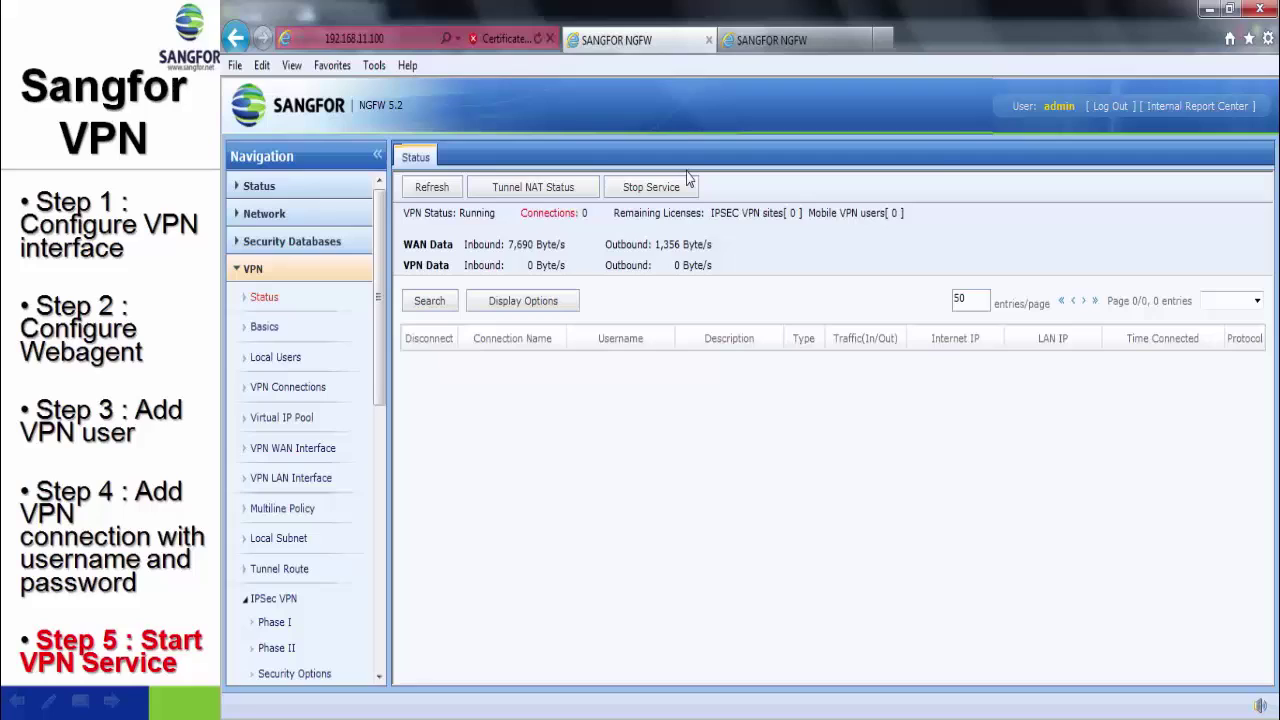
- Refresh HQ's VPN status until the Branch connection from 192.168.10.201, LAN 192.168.12.1, appears
left_click(455, 184)
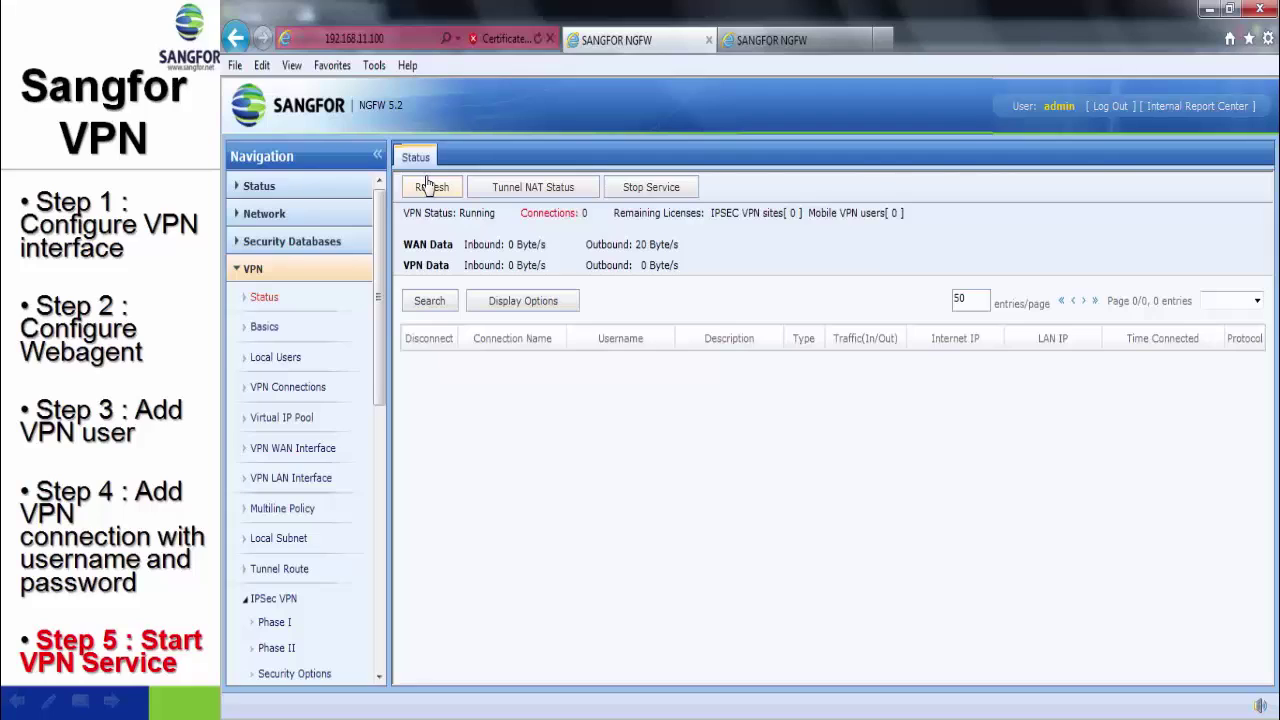
left_click(428, 187)
left_click(428, 187)
left_click(428, 187)
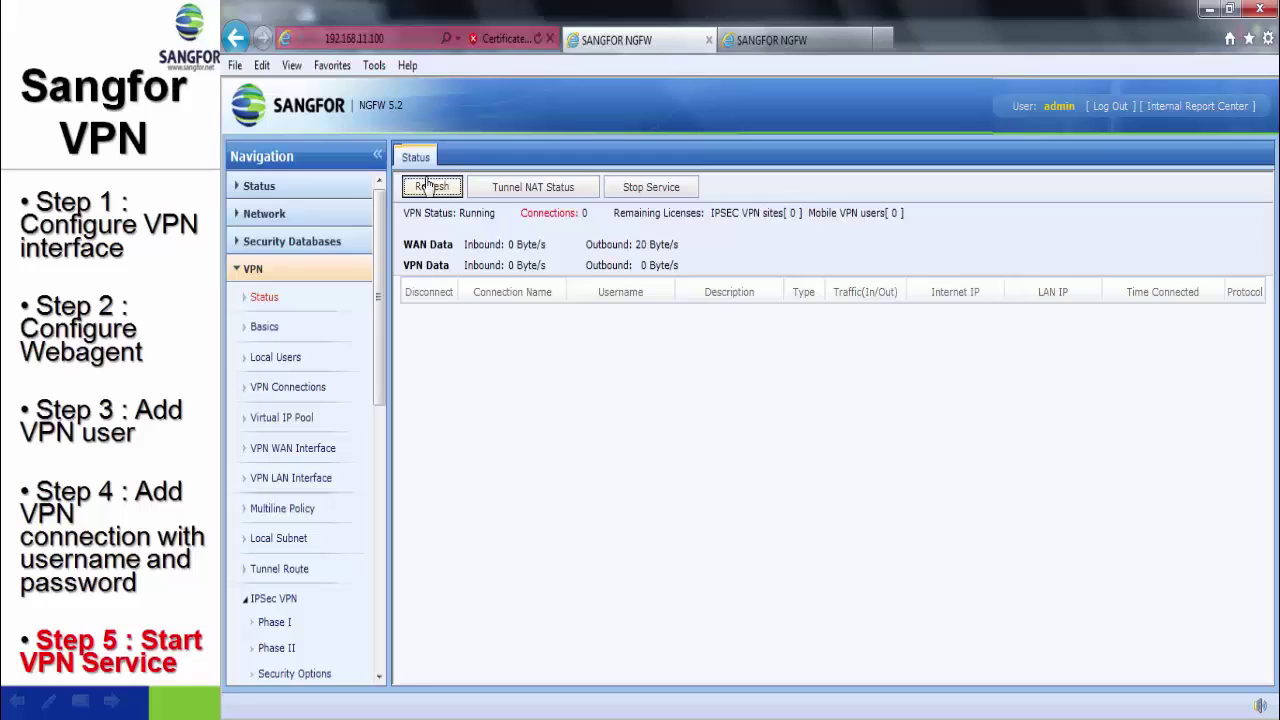
left_click(422, 187)
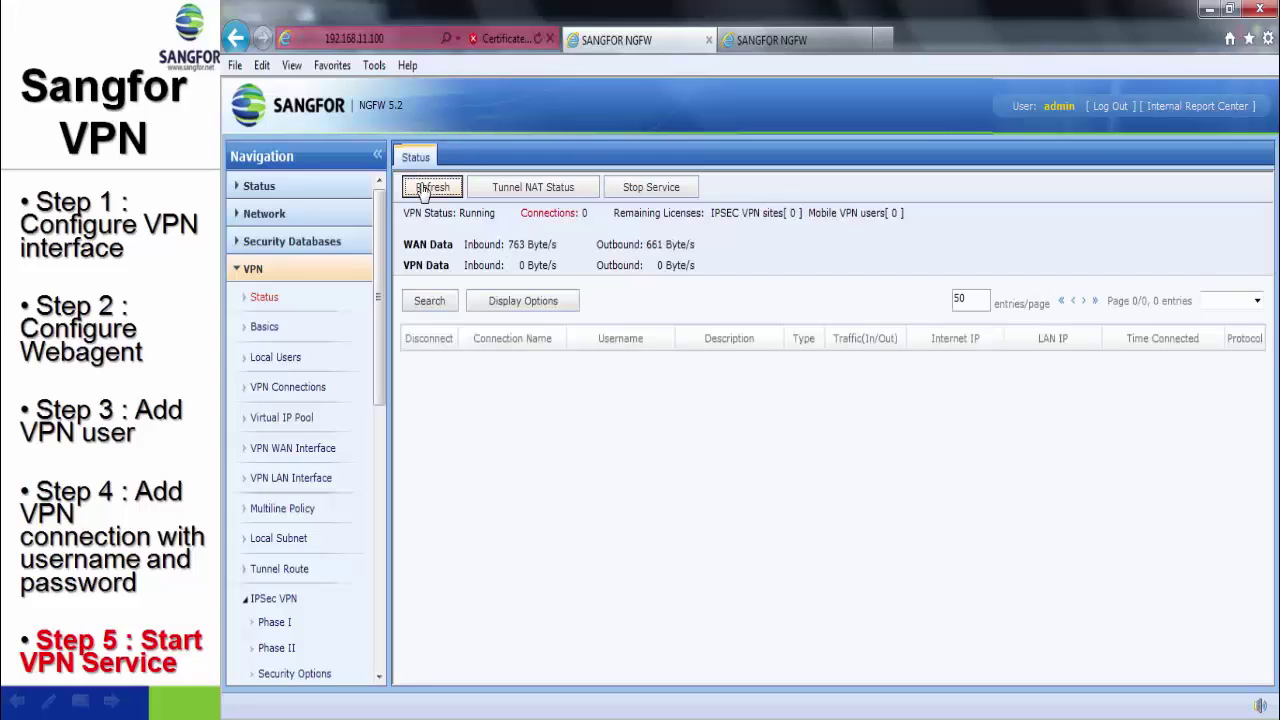
left_click(423, 188)
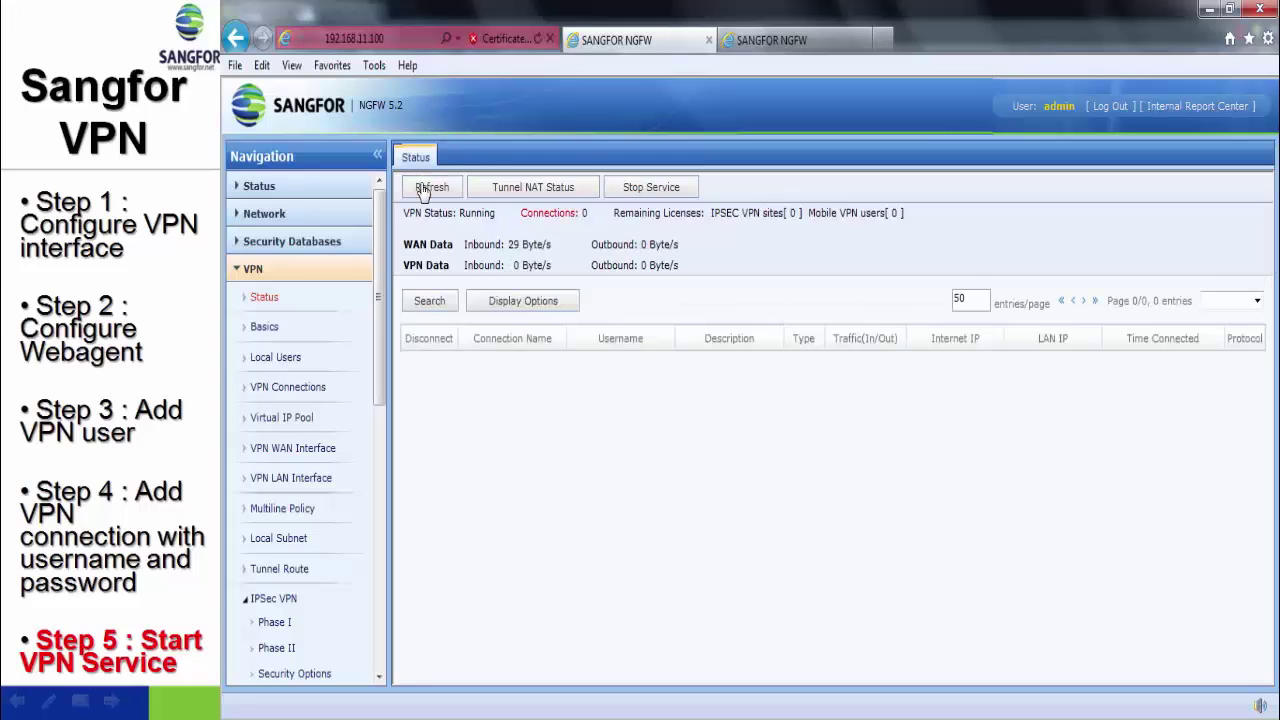
left_click(423, 189)
left_click(423, 189)
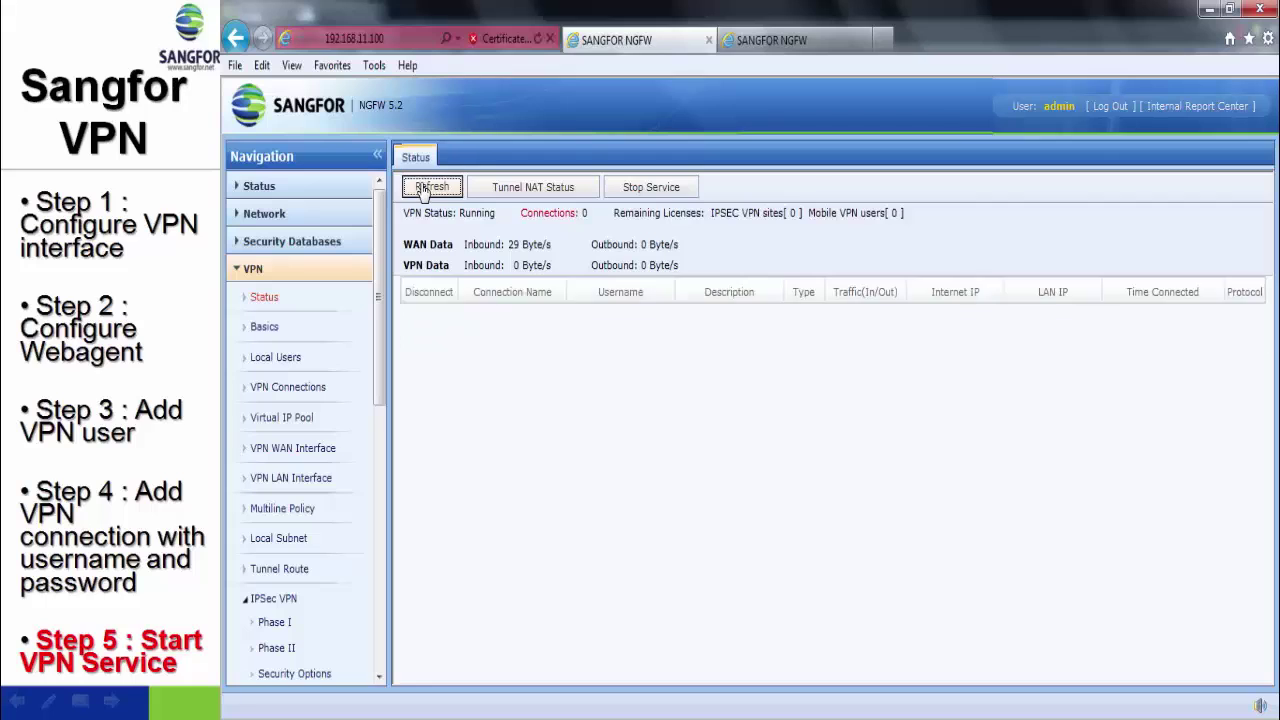
left_click(423, 189)
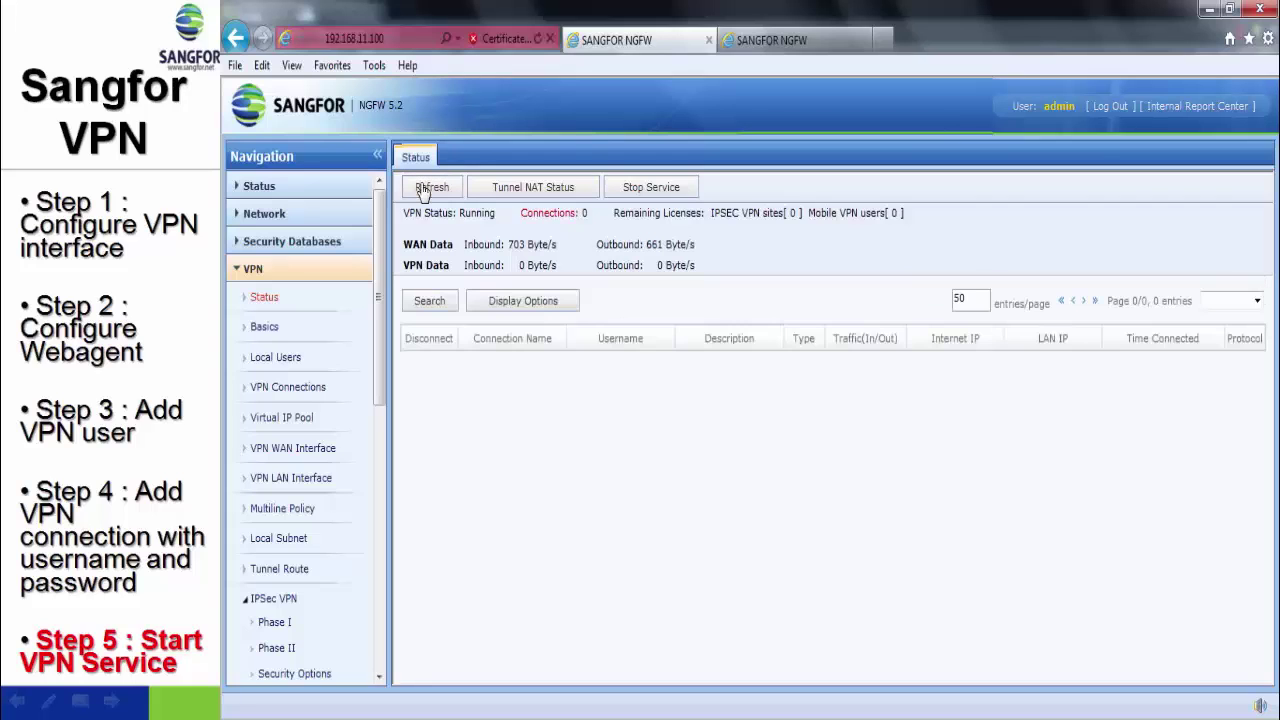
left_click(423, 189)
left_click(432, 187)
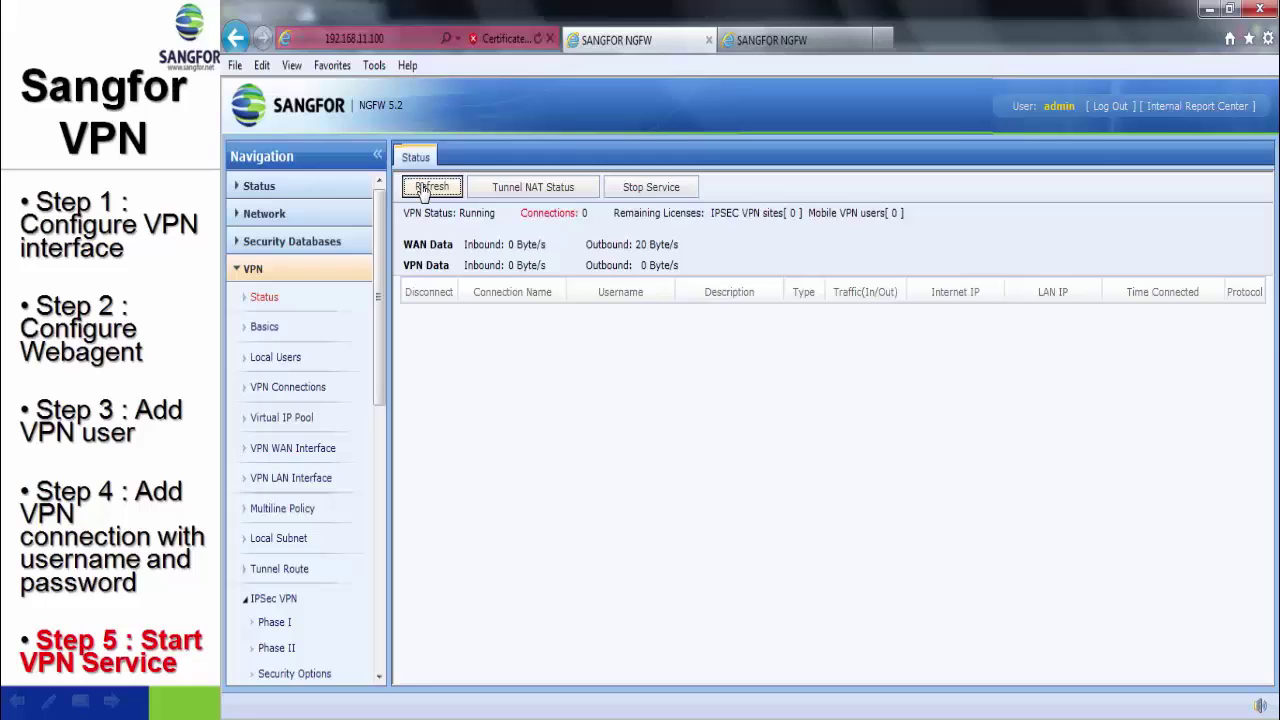
left_click(424, 189)
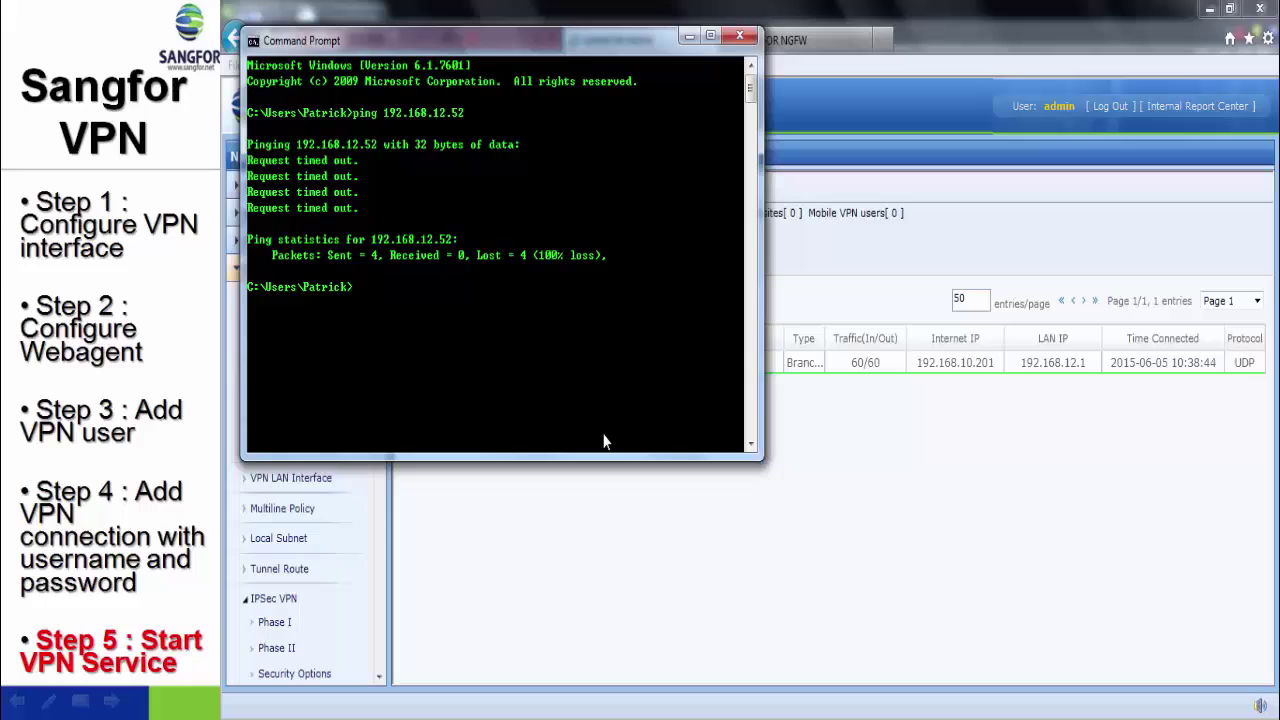
- Re-run the ping to 192.168.12.52, now getting replies at time=1ms, TTL=62
key("Up")
key("Return")
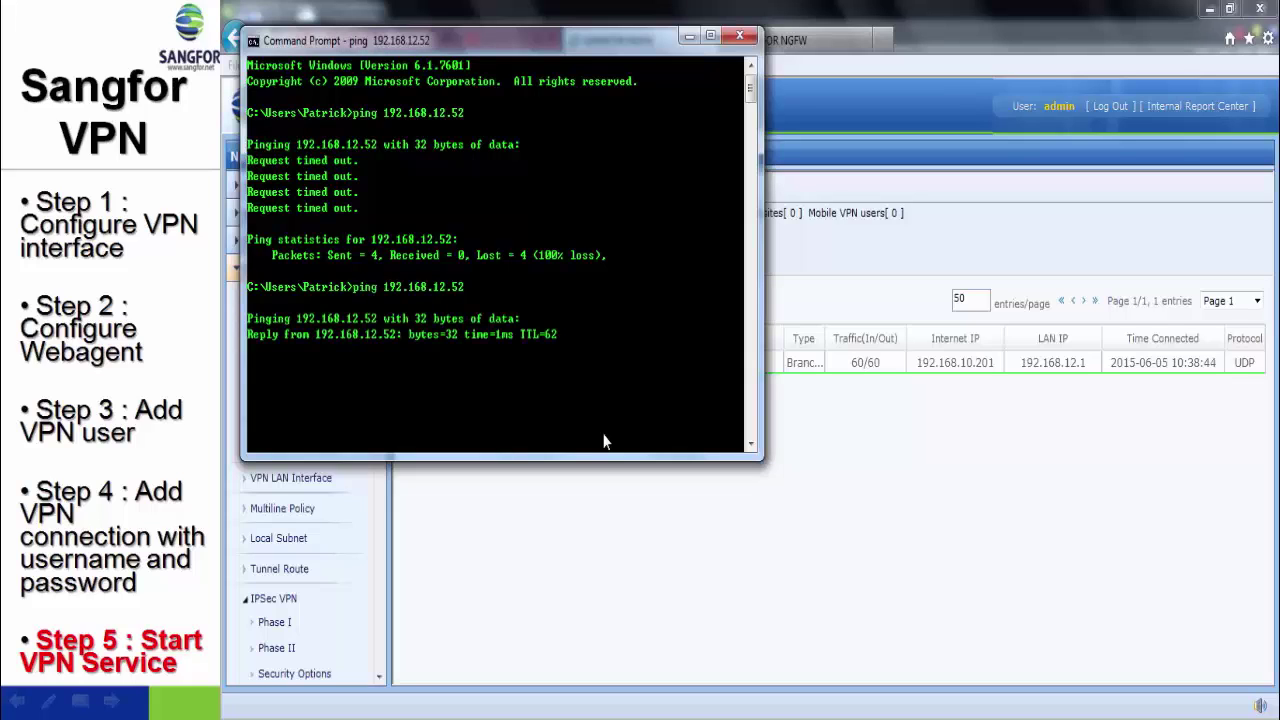